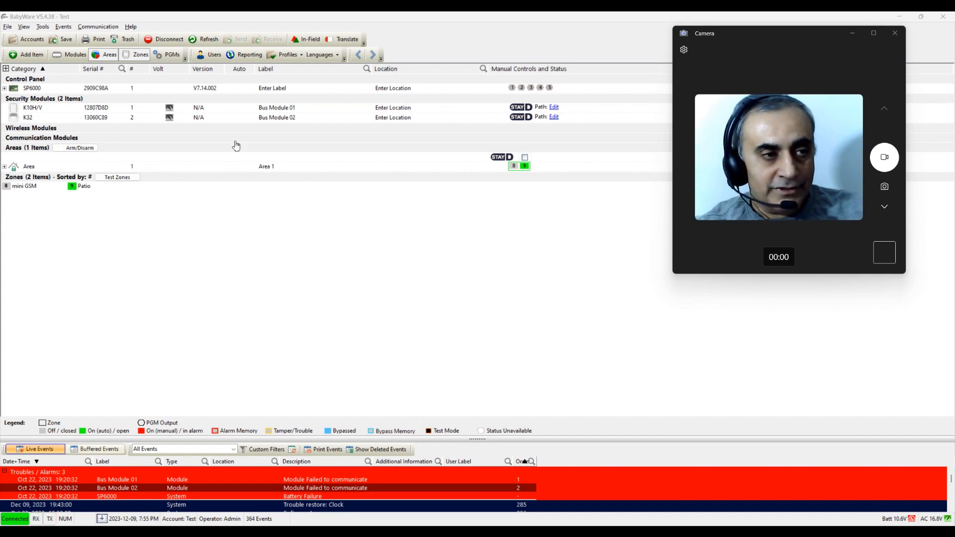
Step: Bring the BabyWare window with the SP6000 panel overview in front of the Camera window
click(217, 57)
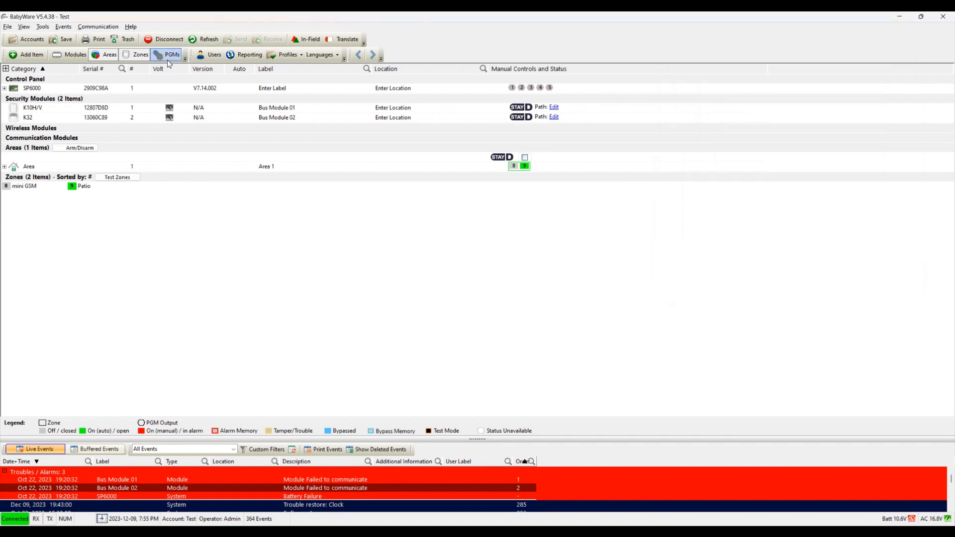
Step: Open the Users dialog and scroll through the list of users
click(215, 54)
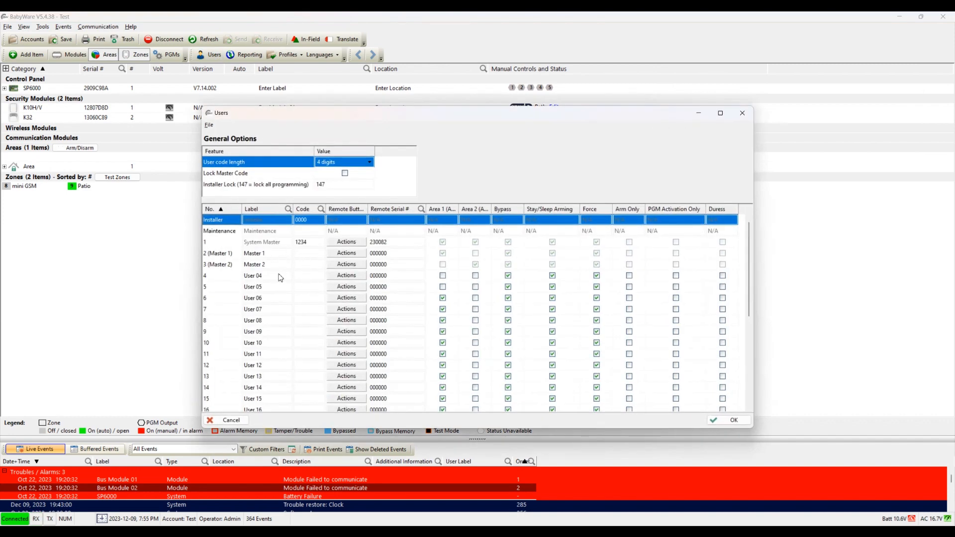
scroll(272, 301, down, 6)
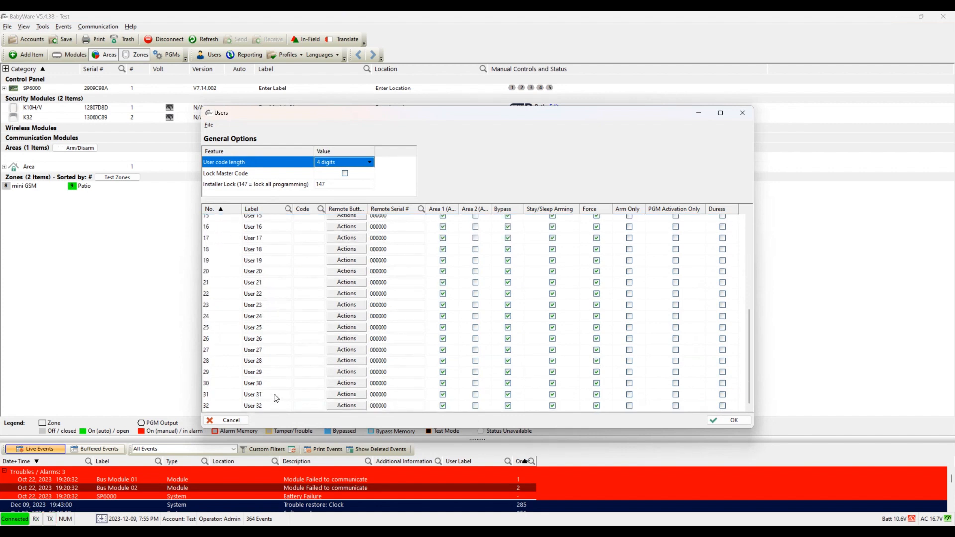
scroll(273, 394, up, 6)
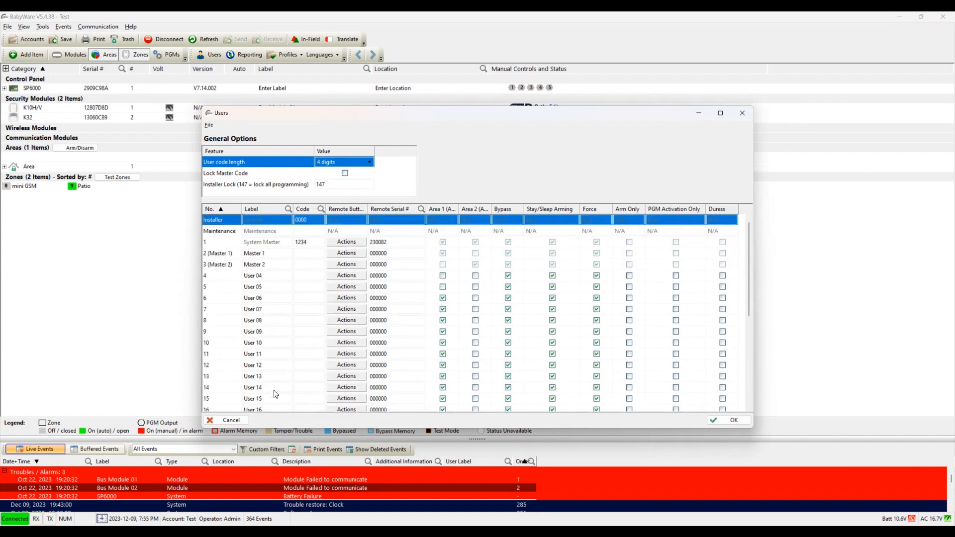
scroll(277, 323, down, 6)
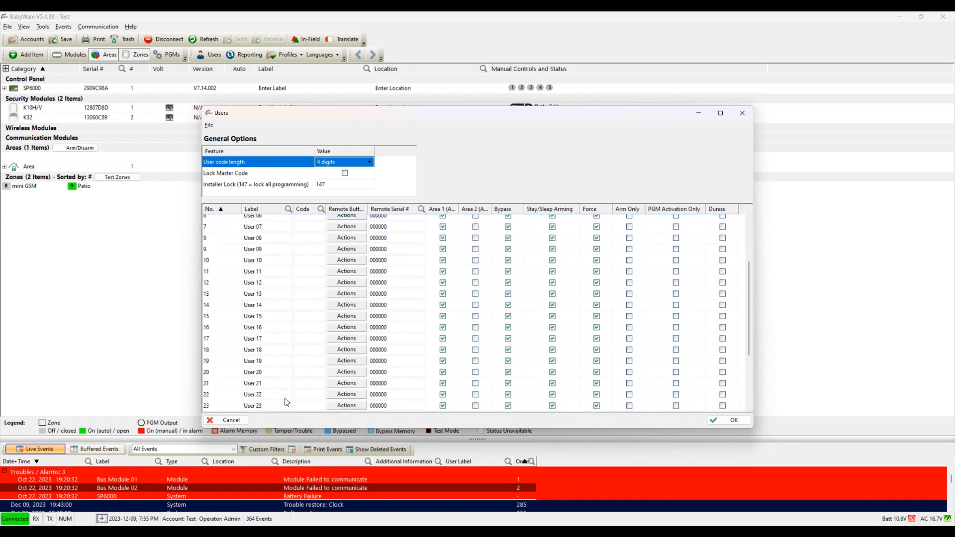
scroll(284, 395, up, 6)
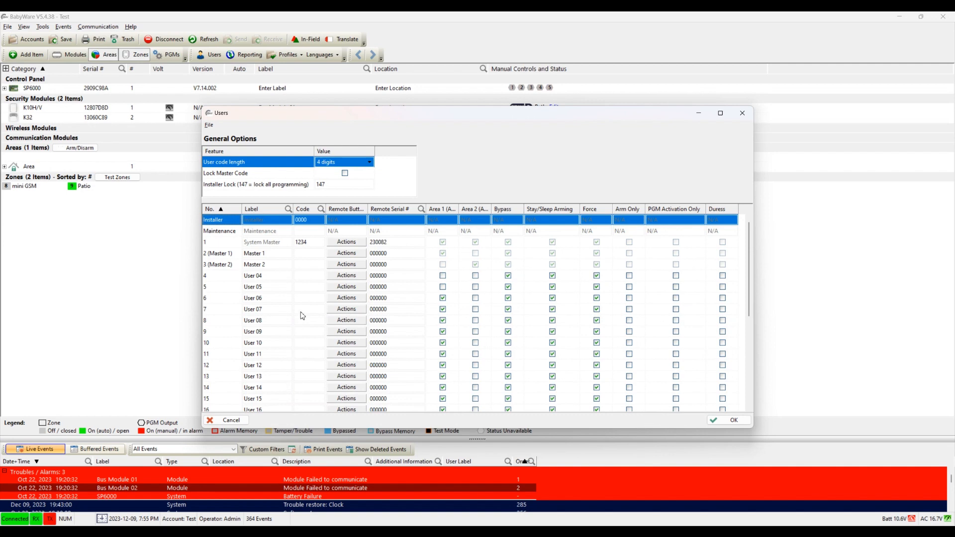
Step: Select the Master 1 and Master 2 rows and their user code cells
click(305, 255)
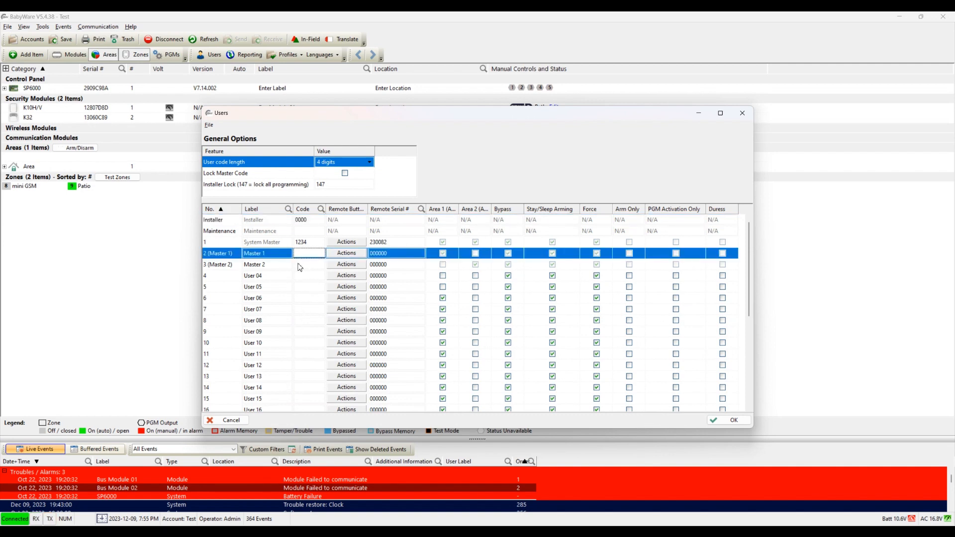
click(302, 265)
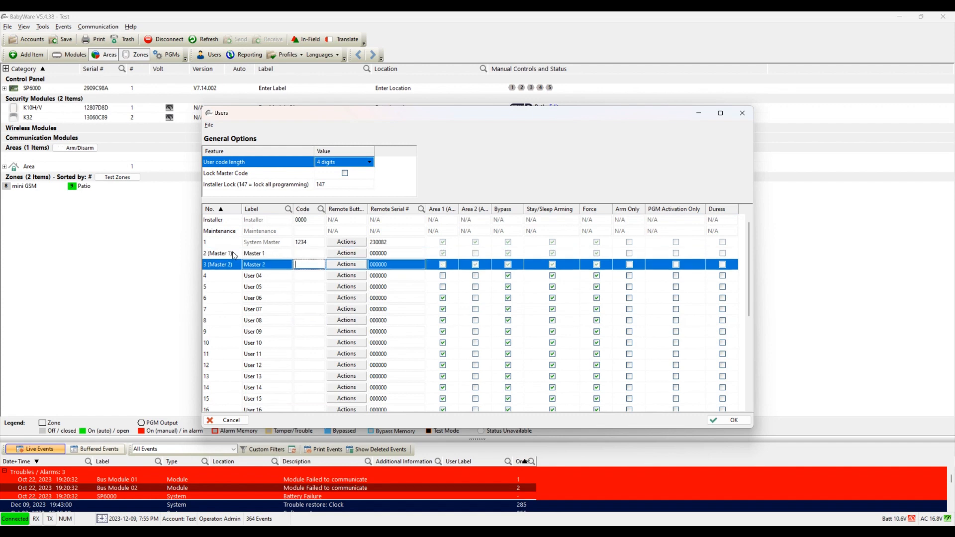
click(301, 254)
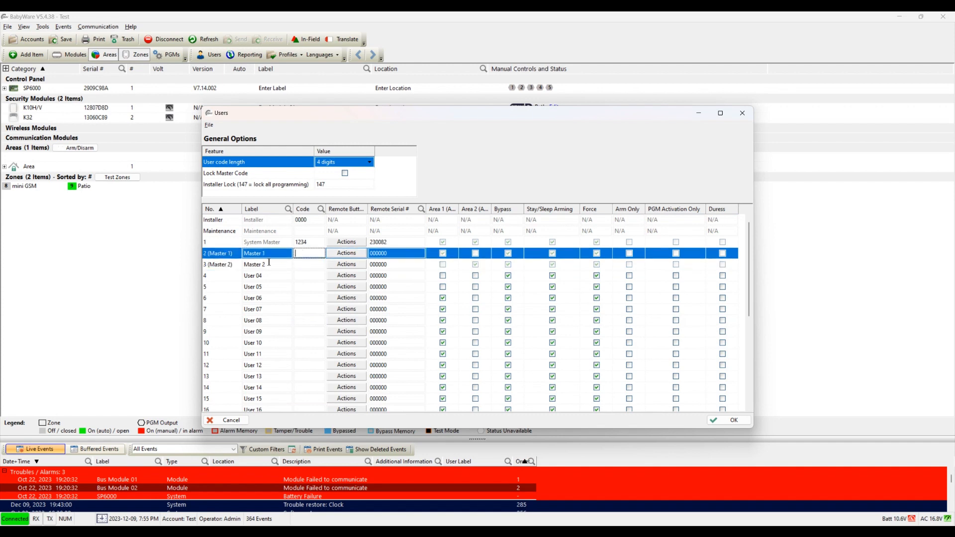
click(238, 265)
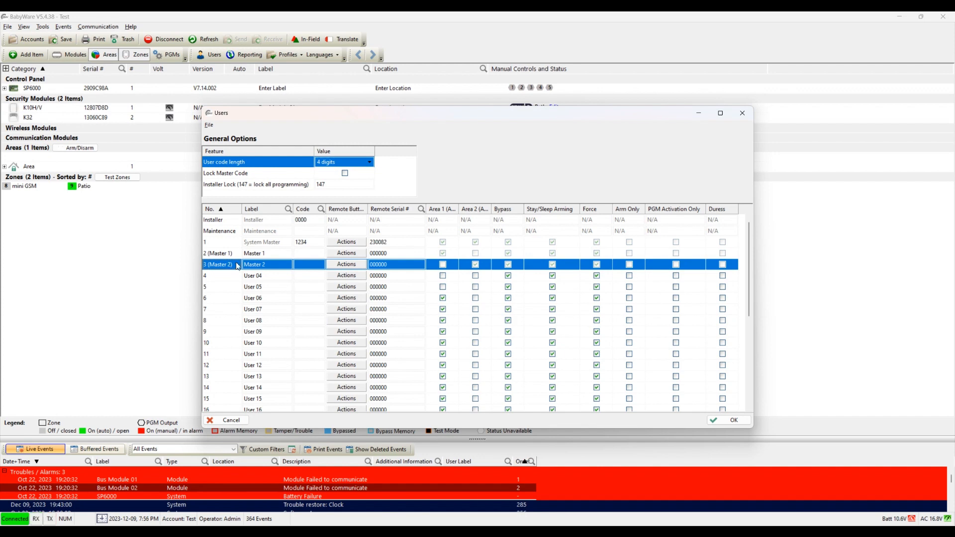
click(303, 254)
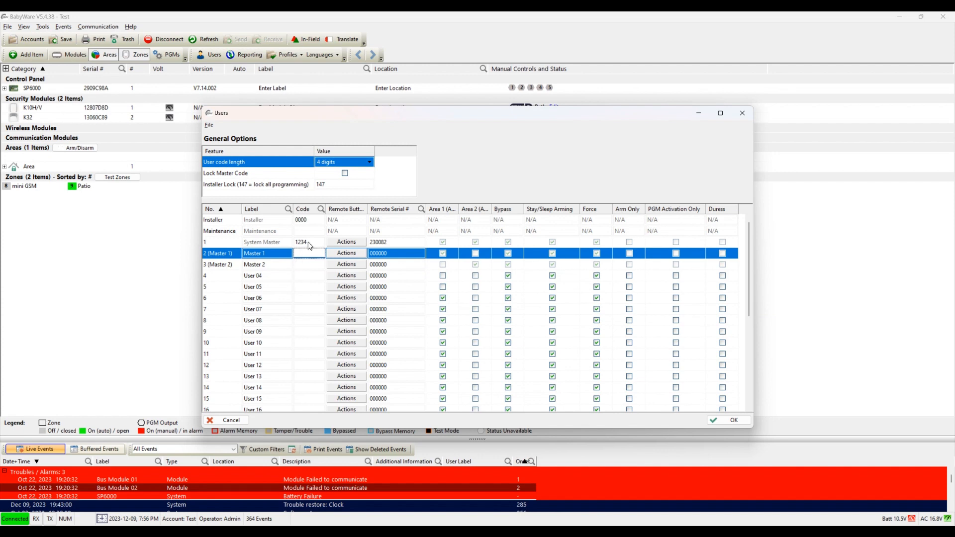
Step: Try new values in the System Master's code cell, then restore its original code
click(309, 244)
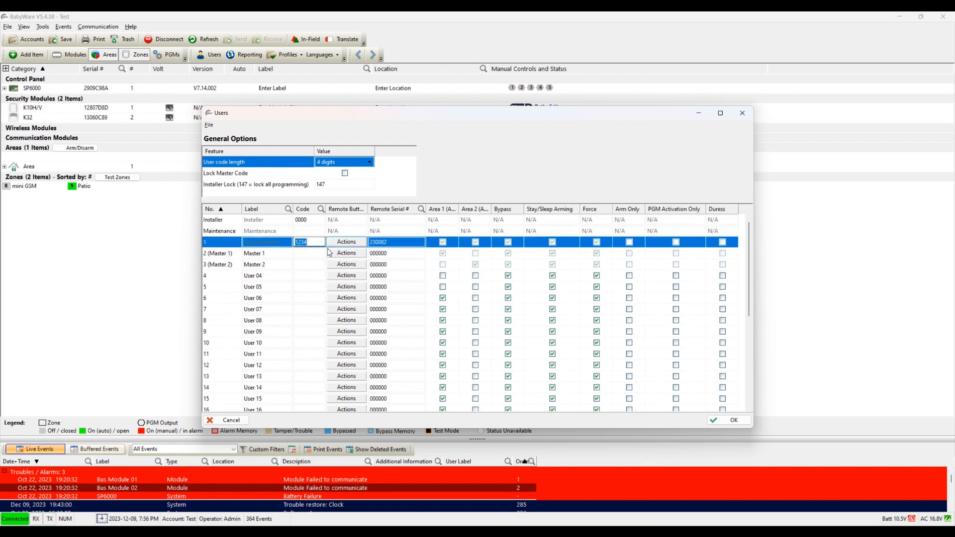
text(1111)
key(BackSpace)
key(BackSpace)
key(BackSpace)
key(BackSpace)
text(2)
key(BackSpace)
text(1234)
Step: Give User 04 a 4-digit access code and access to Area 1 and Area 2
click(301, 276)
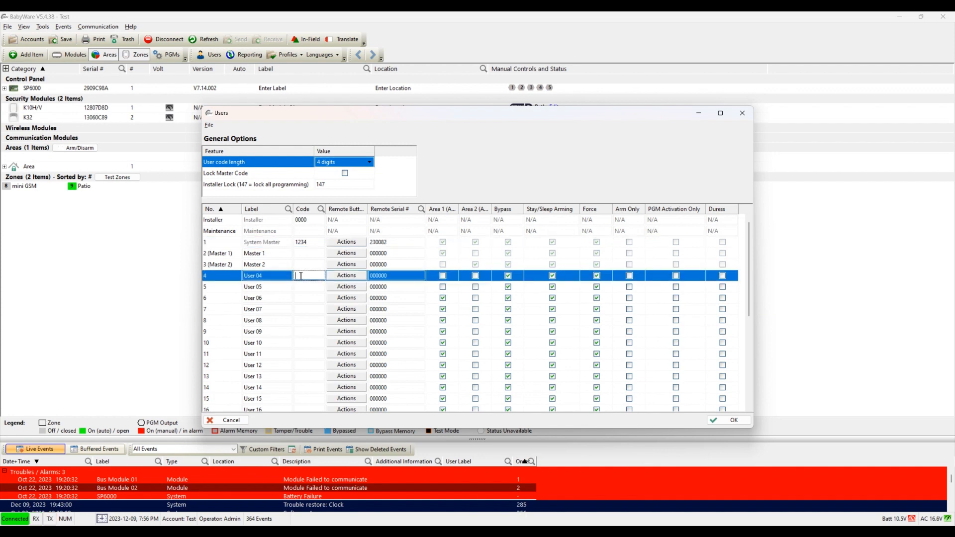
text(2345)
click(444, 210)
click(443, 277)
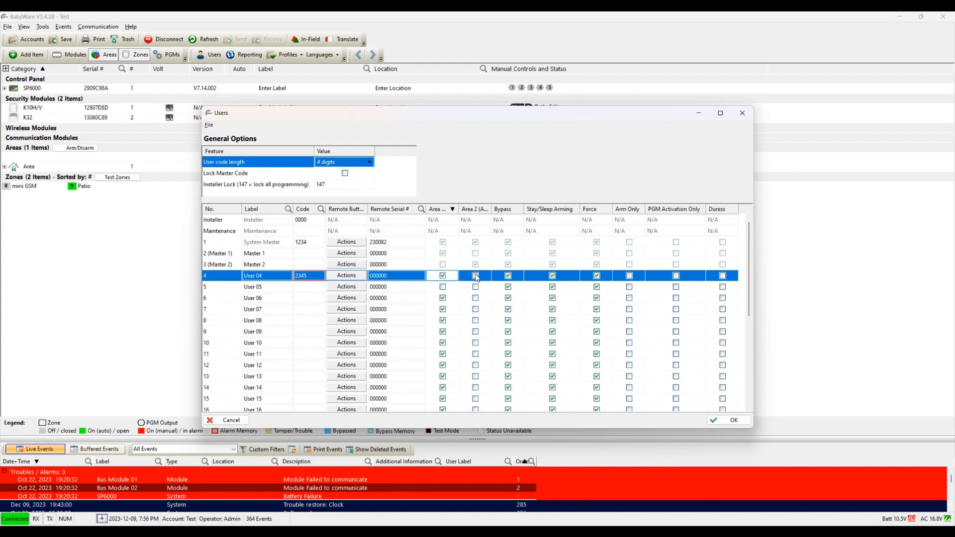
click(476, 276)
Step: Remove User 04's Area 1 access, keeping Area 2, and enable its Duress option
click(445, 279)
click(490, 277)
click(512, 281)
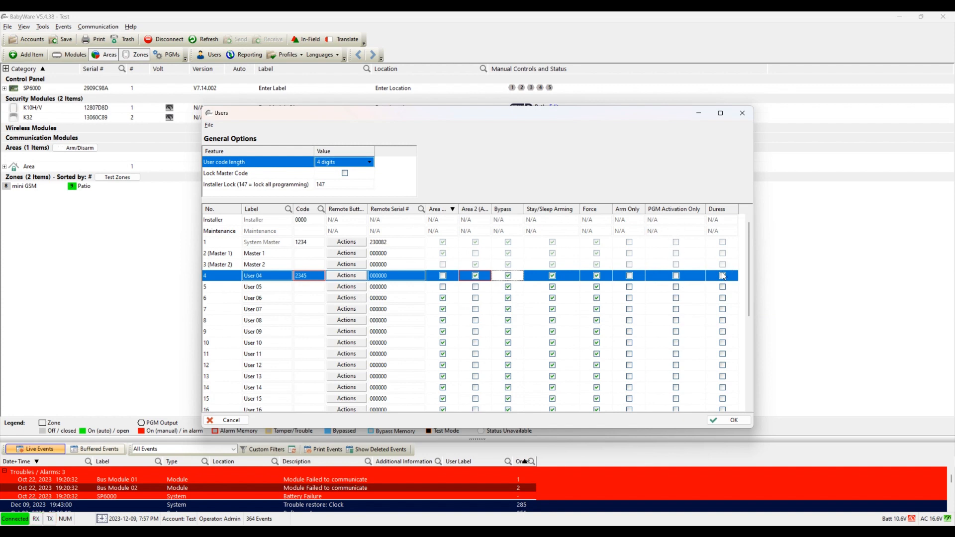
click(724, 277)
scroll(285, 309, down, 3)
scroll(284, 311, up, 3)
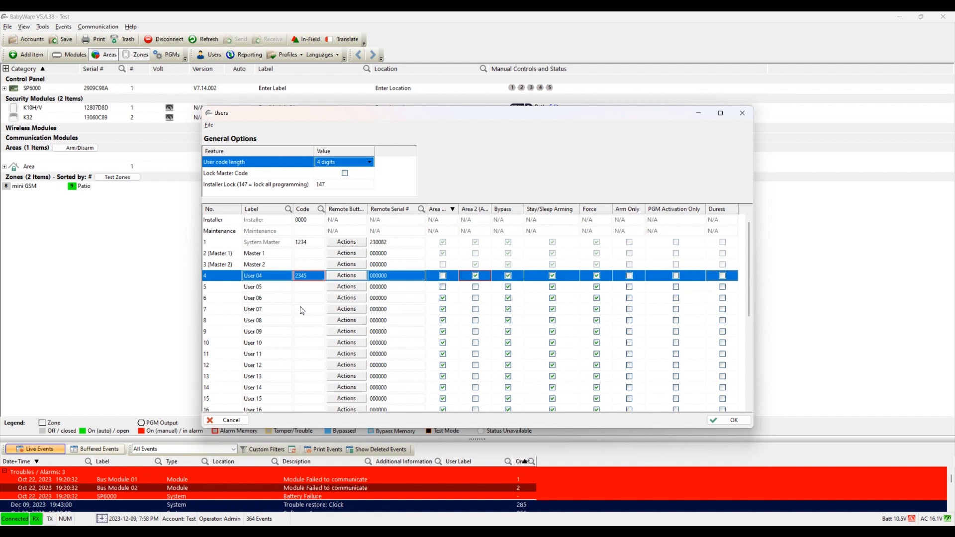
click(371, 163)
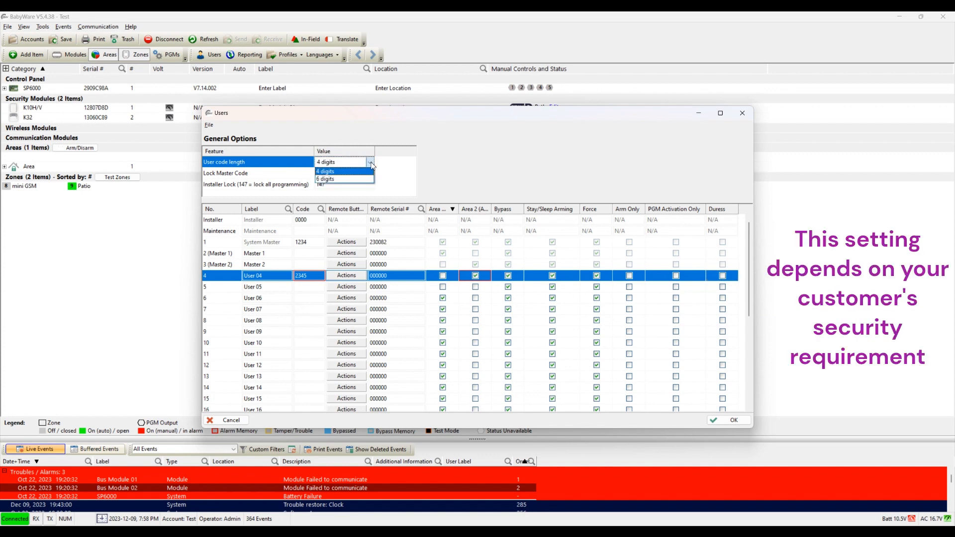
click(364, 180)
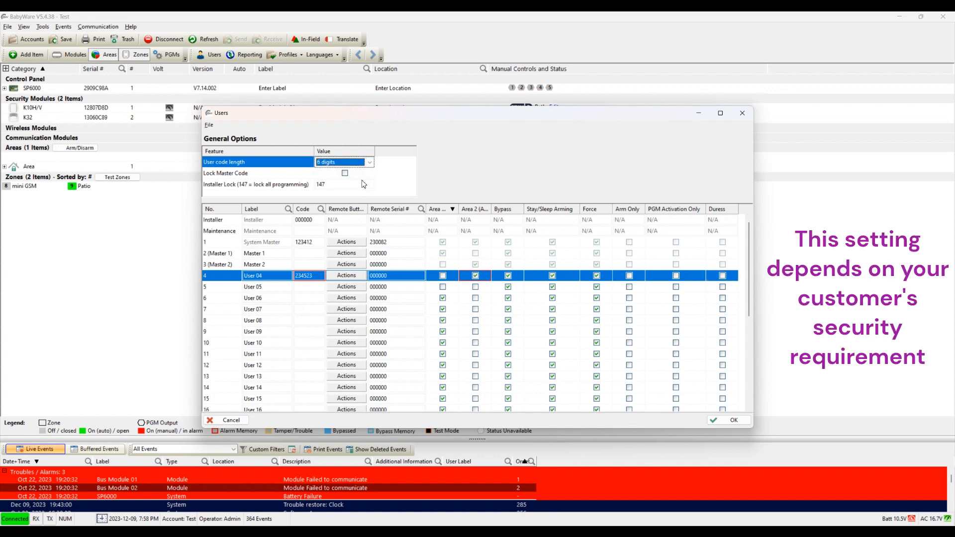
click(331, 163)
click(334, 173)
click(312, 221)
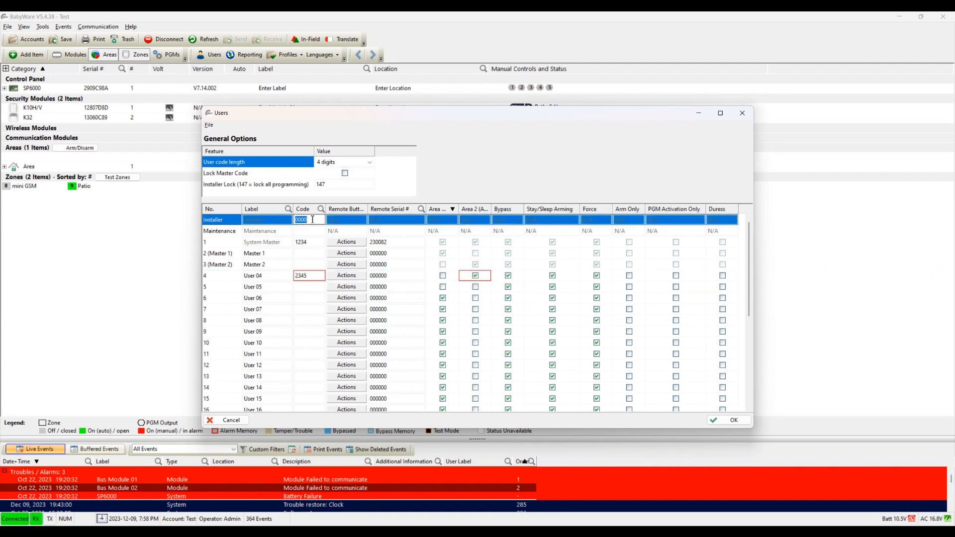
click(312, 220)
Step: Tick Lock Master Code in General Options, leaving user codes at 4 digits
click(341, 187)
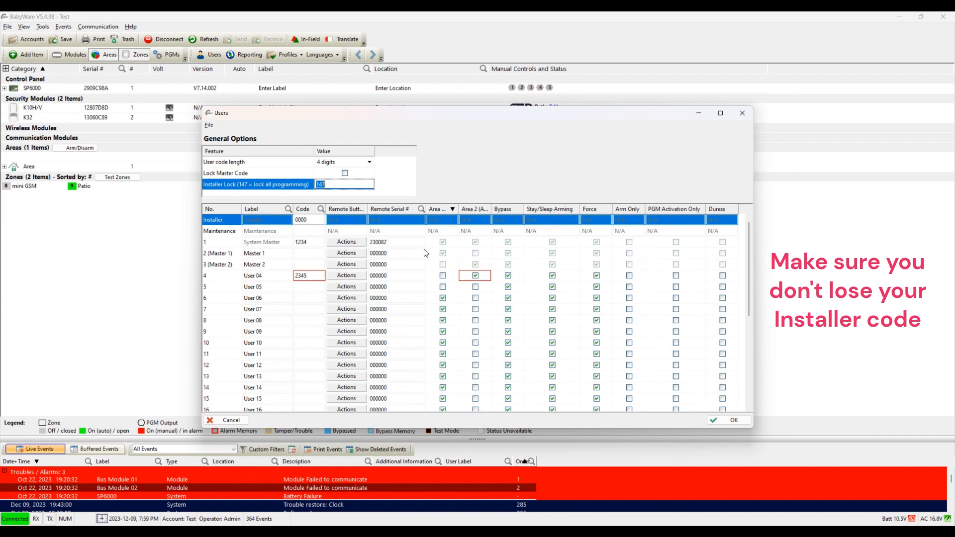
click(345, 174)
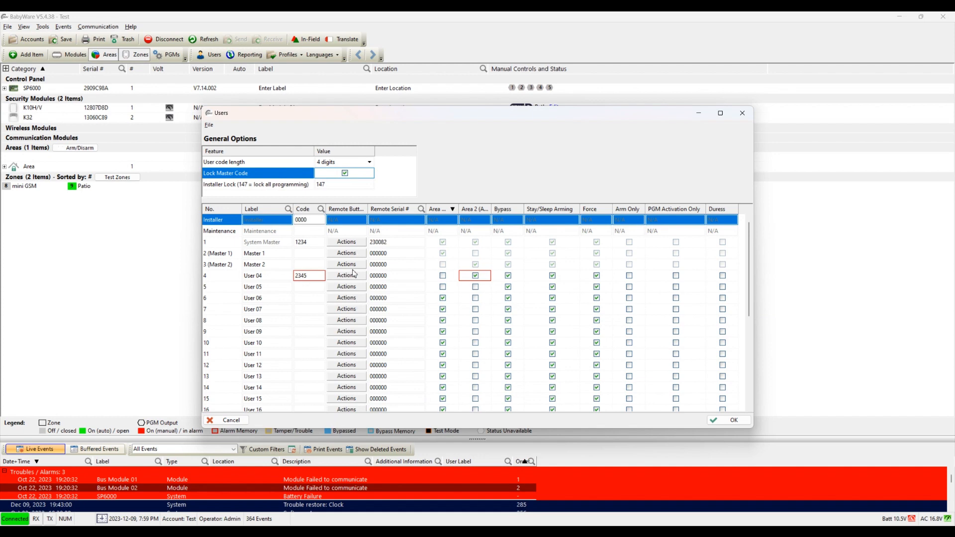
click(392, 243)
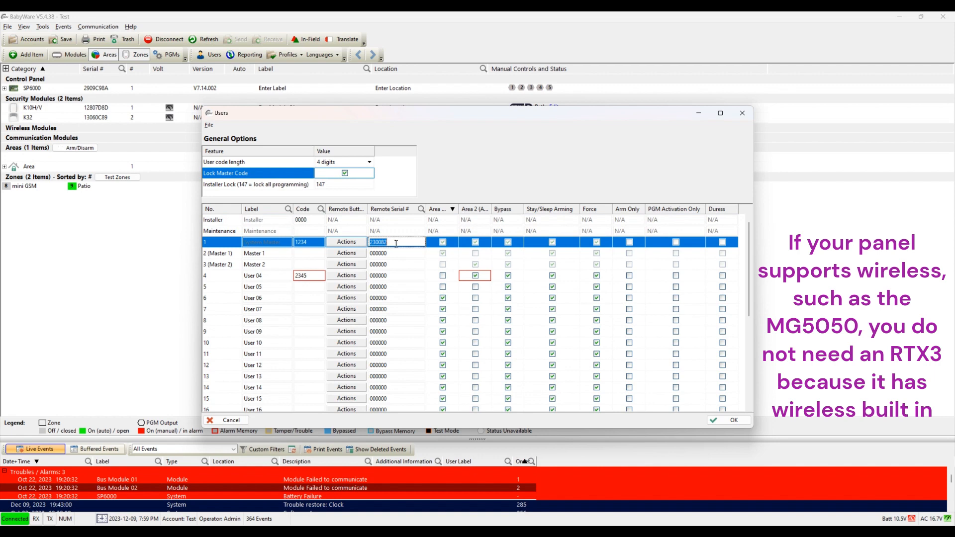
Step: Check the Remote Serial # cells for System Master and Master 1, then cancel the Users dialog
click(393, 254)
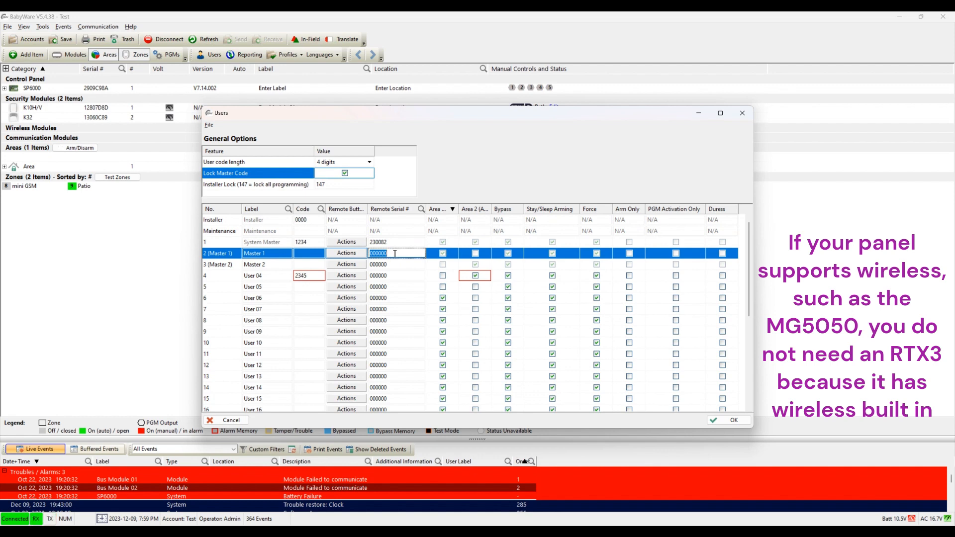
click(396, 243)
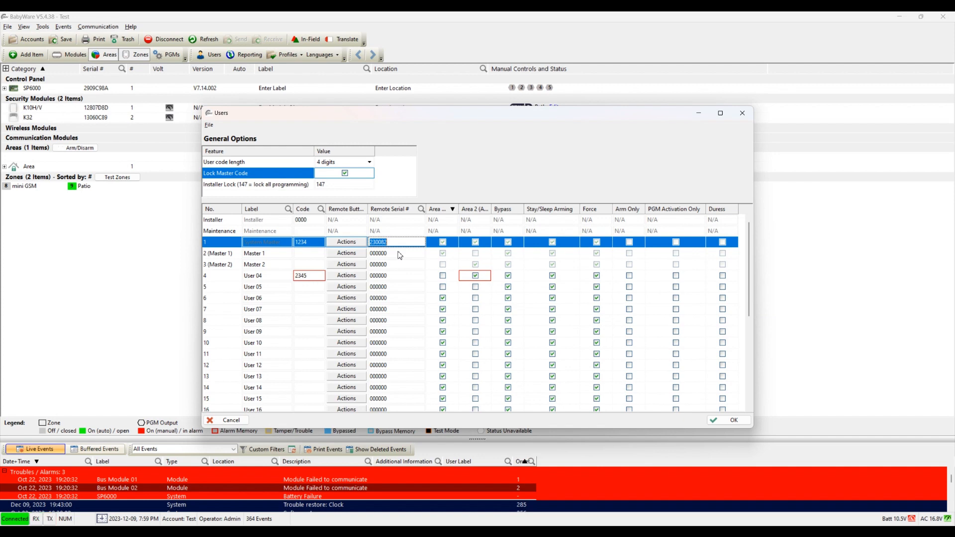
click(392, 254)
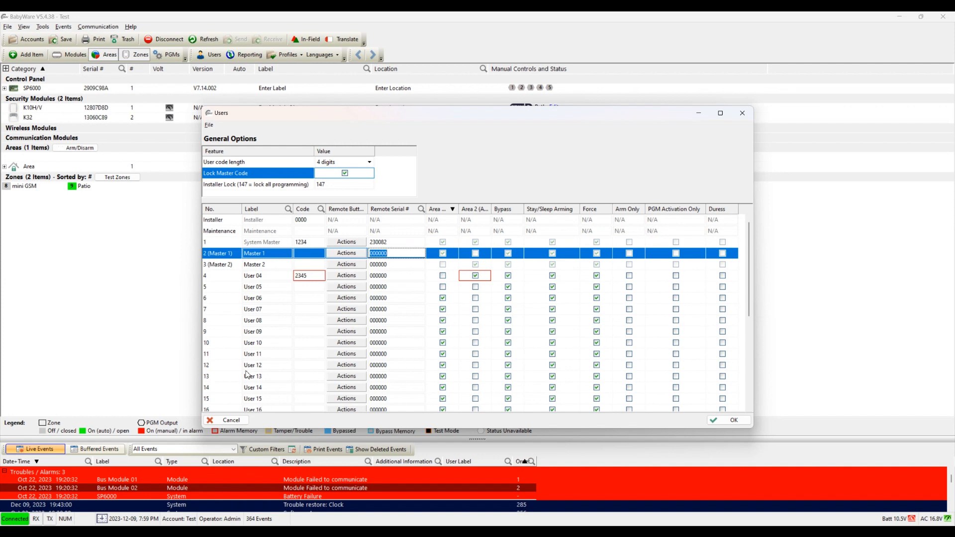
click(228, 421)
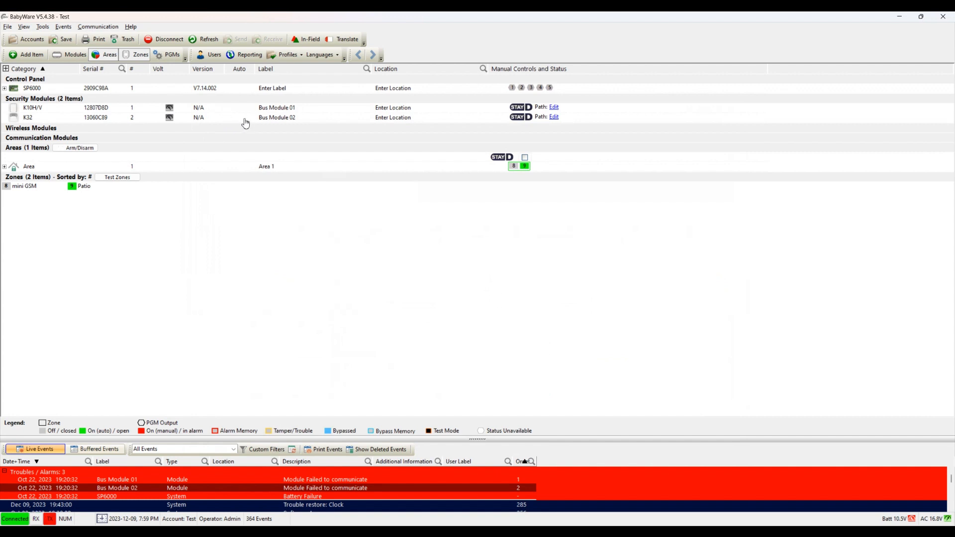
Step: Open Zones under System Programming from the SP6000 control panel's Properties
right_click(222, 91)
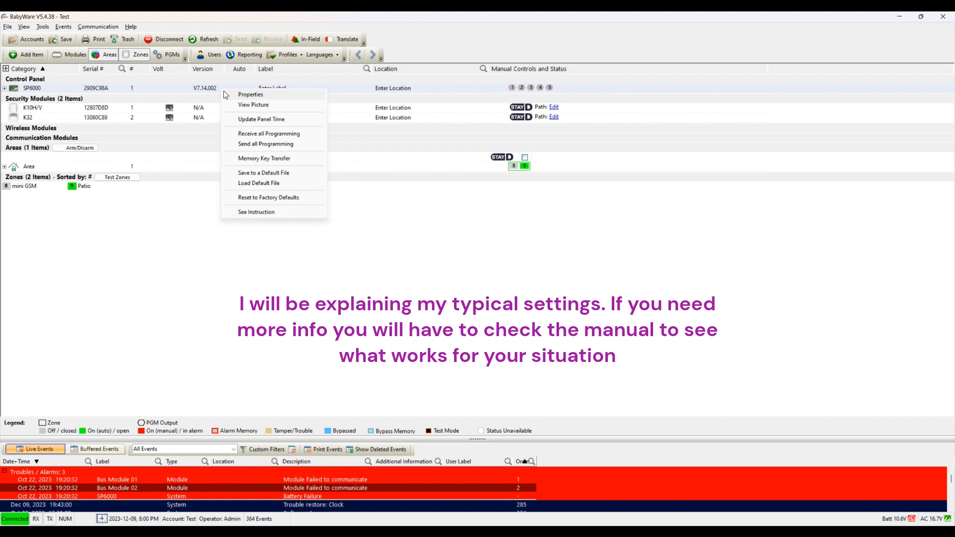
right_click(154, 87)
click(162, 90)
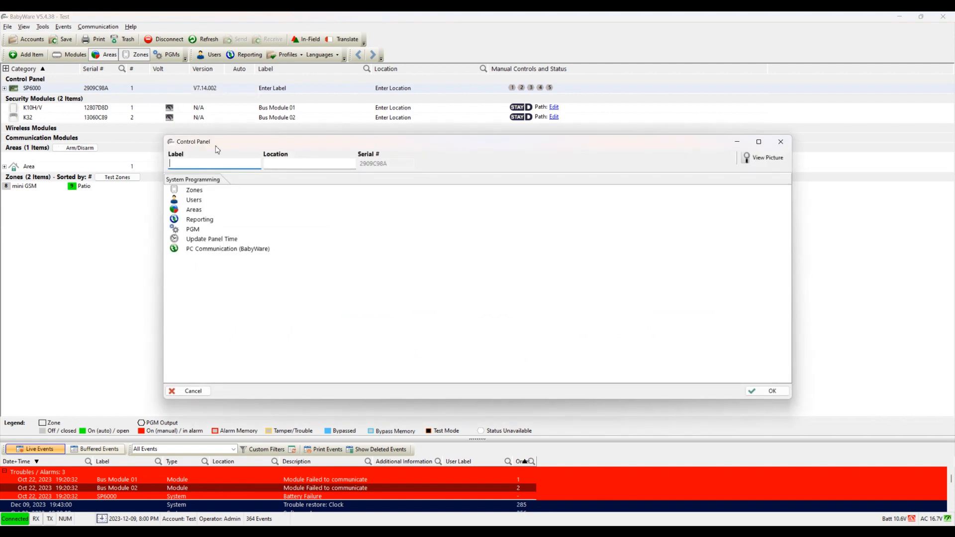
click(203, 192)
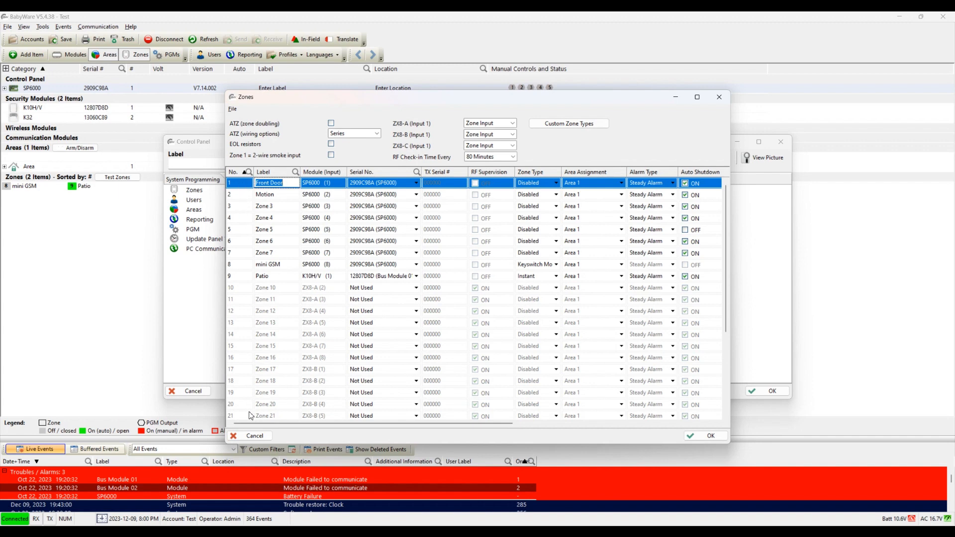
Step: Select the Patio zone row and keep it assigned to Bus Module 01
click(235, 187)
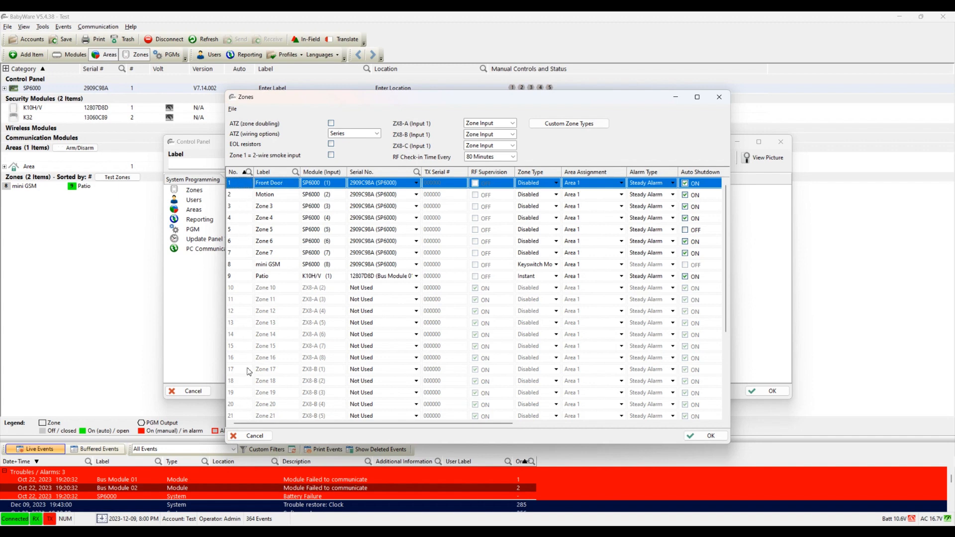
scroll(246, 370, down, 4)
scroll(244, 354, up, 4)
click(243, 277)
click(239, 186)
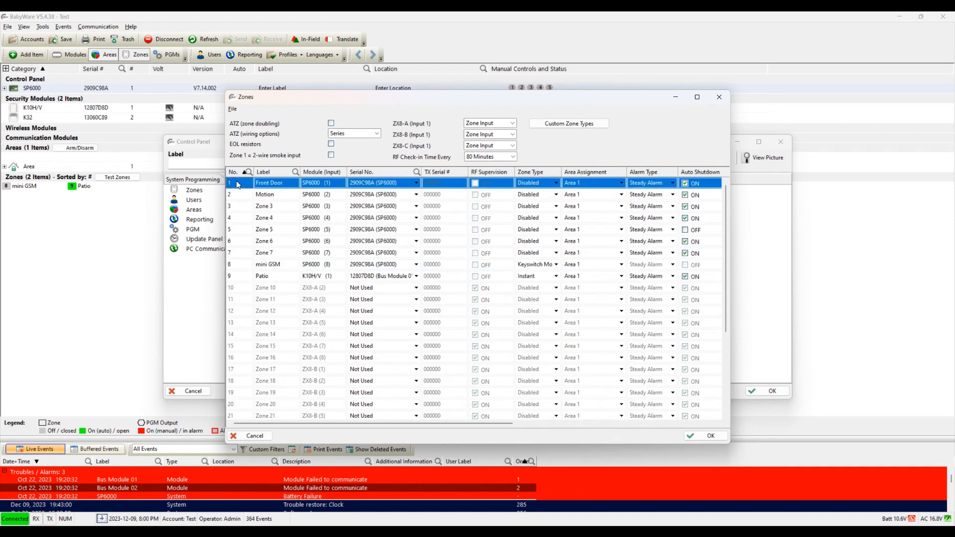
click(234, 266)
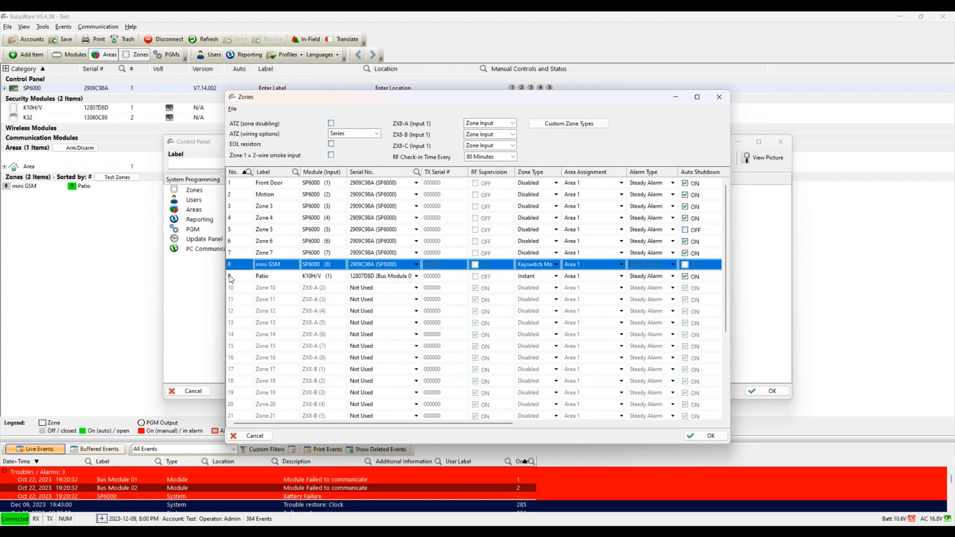
click(234, 278)
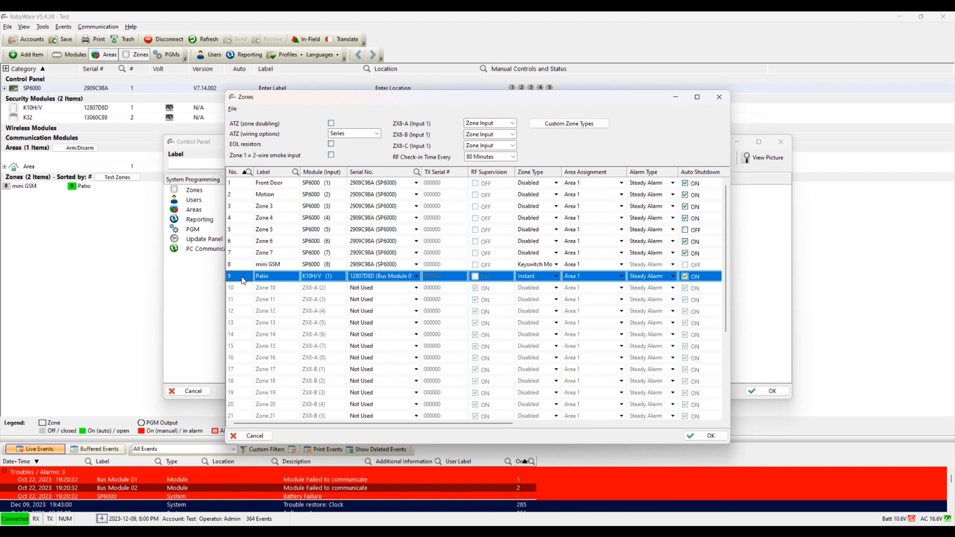
click(418, 279)
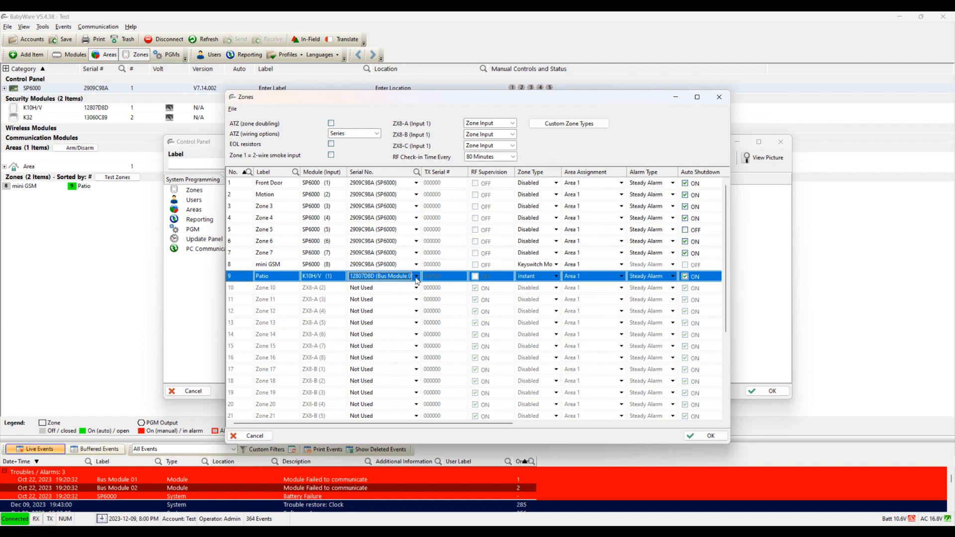
click(418, 278)
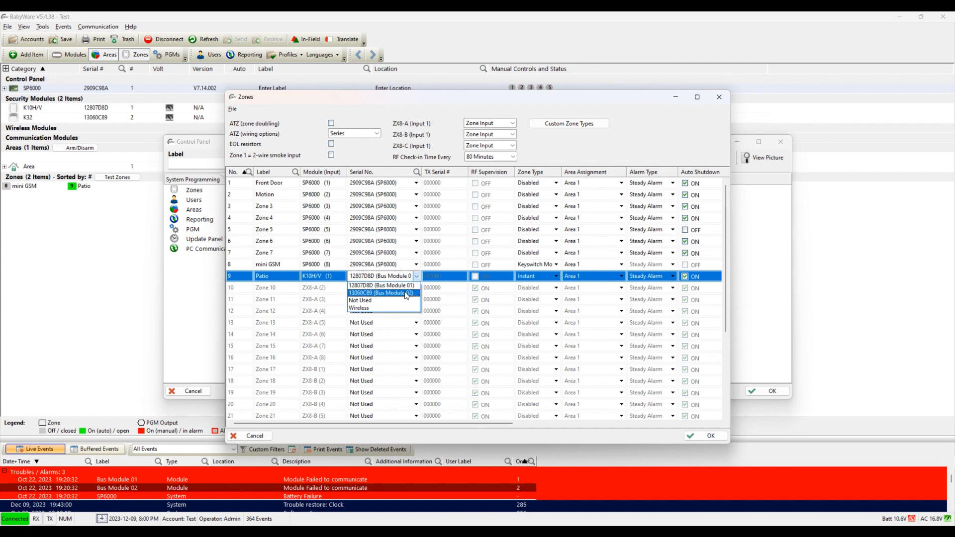
click(408, 286)
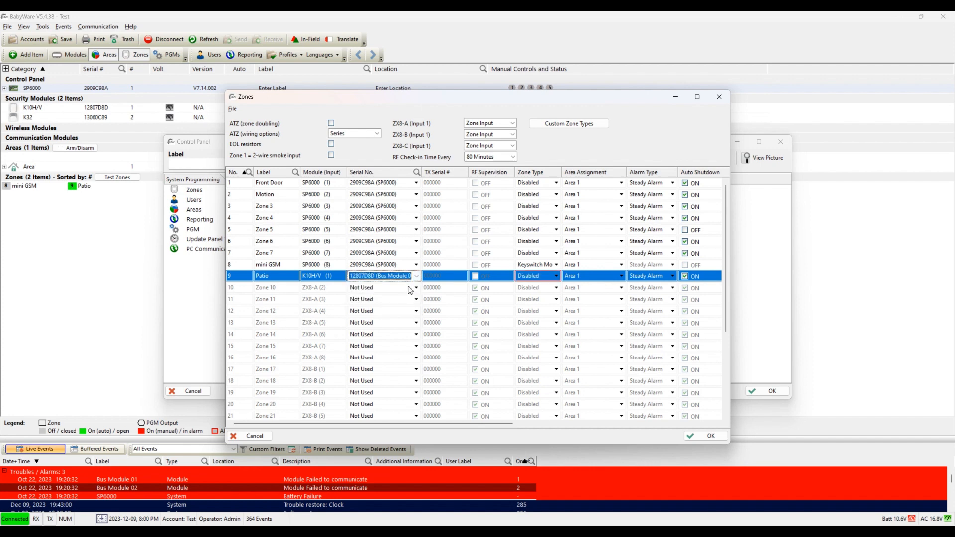
click(415, 278)
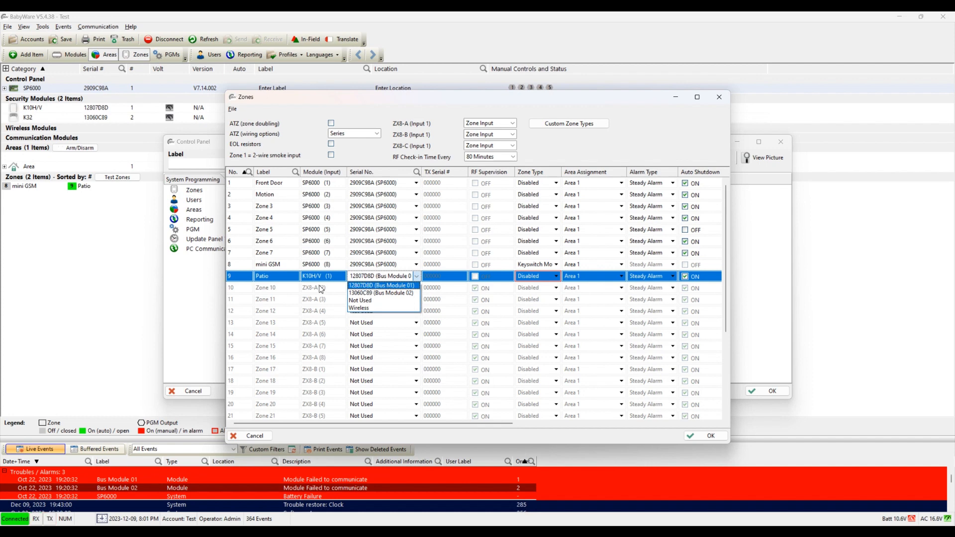
click(374, 287)
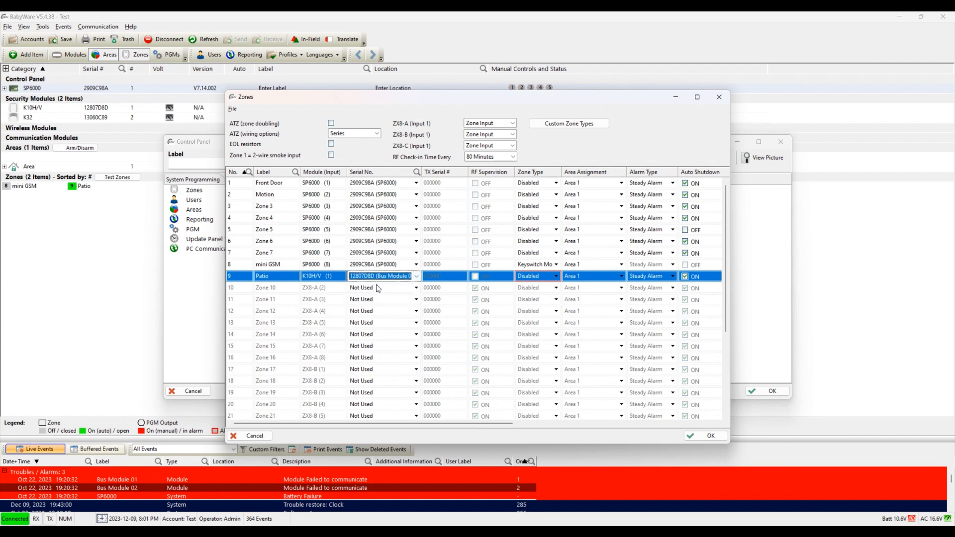
Step: Try Entry Delay 2, Instant and Follow for Patio, finally setting its zone type to Disabled
click(547, 278)
click(547, 279)
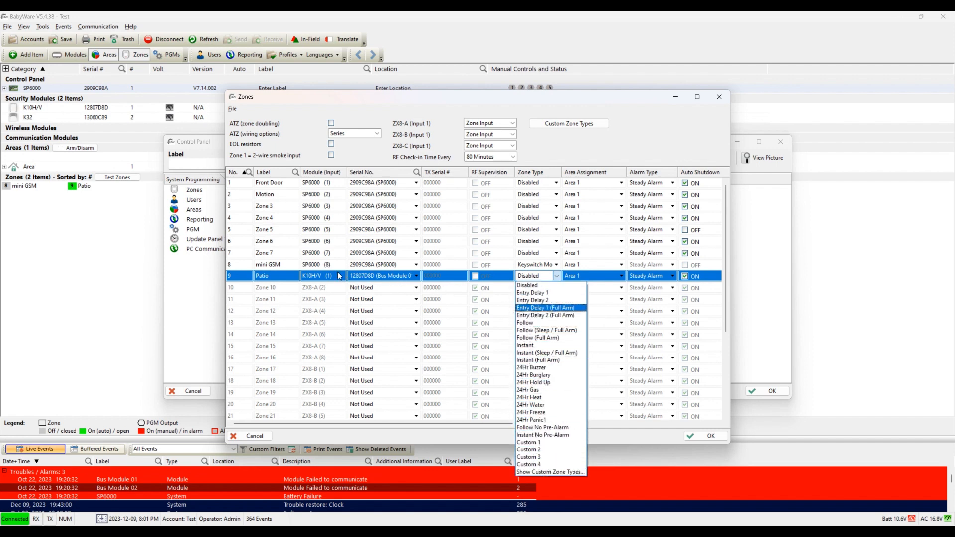
click(314, 279)
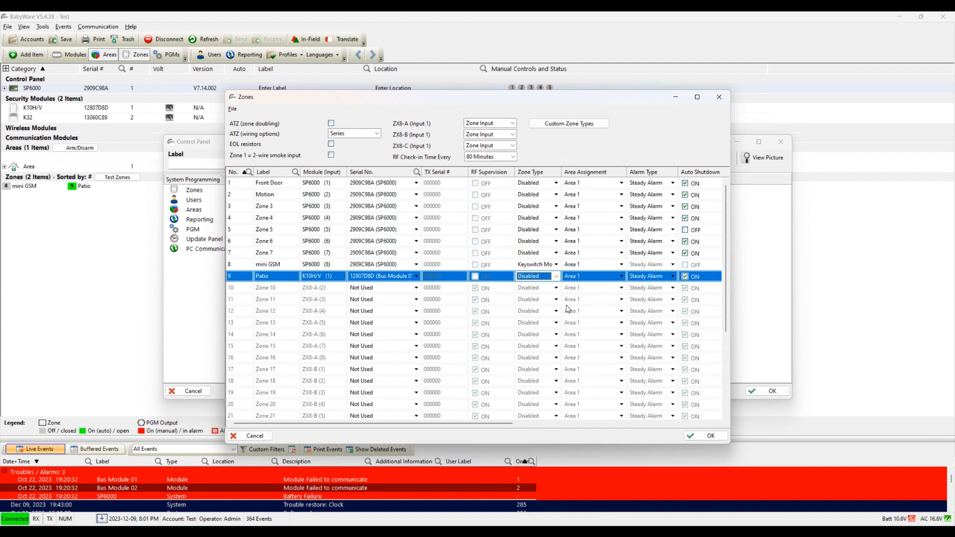
click(558, 279)
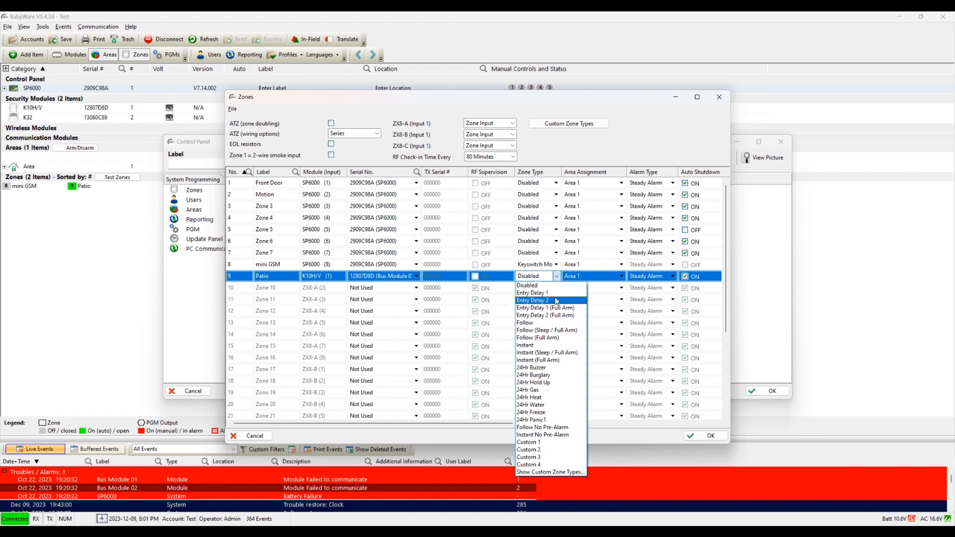
click(553, 301)
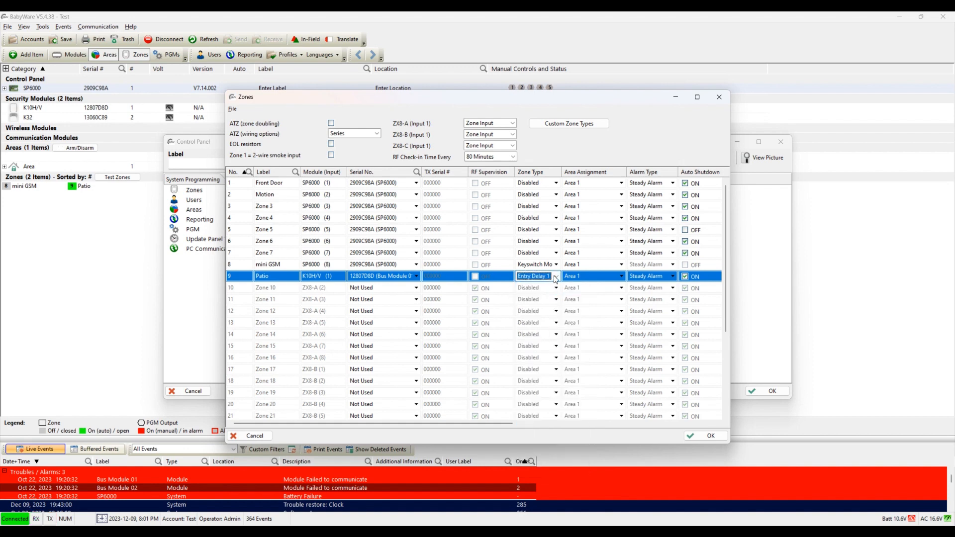
click(555, 277)
click(544, 345)
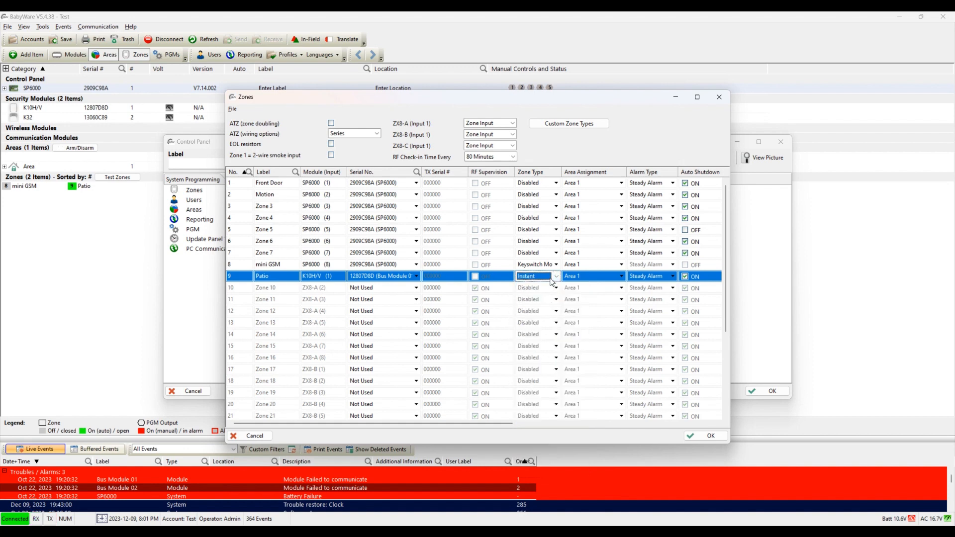
click(556, 276)
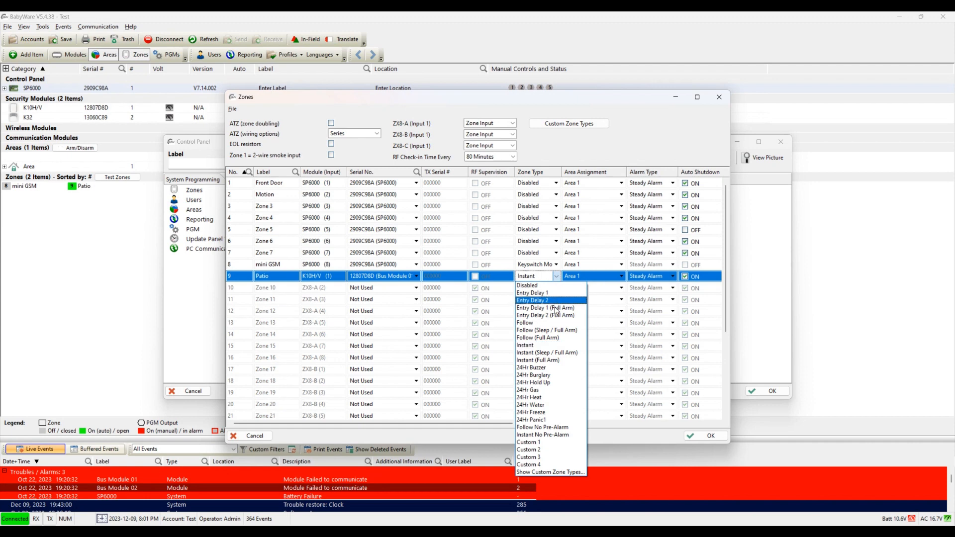
click(552, 331)
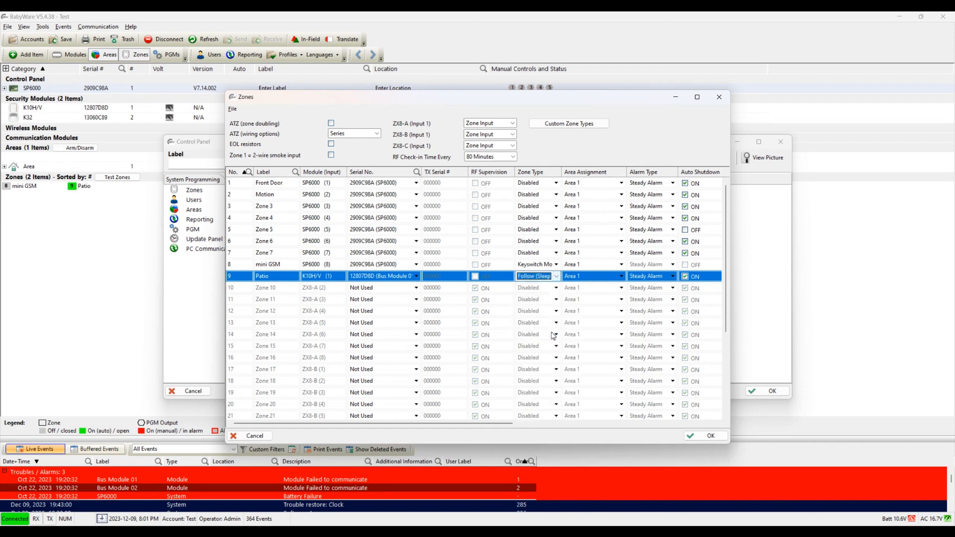
click(558, 282)
click(555, 288)
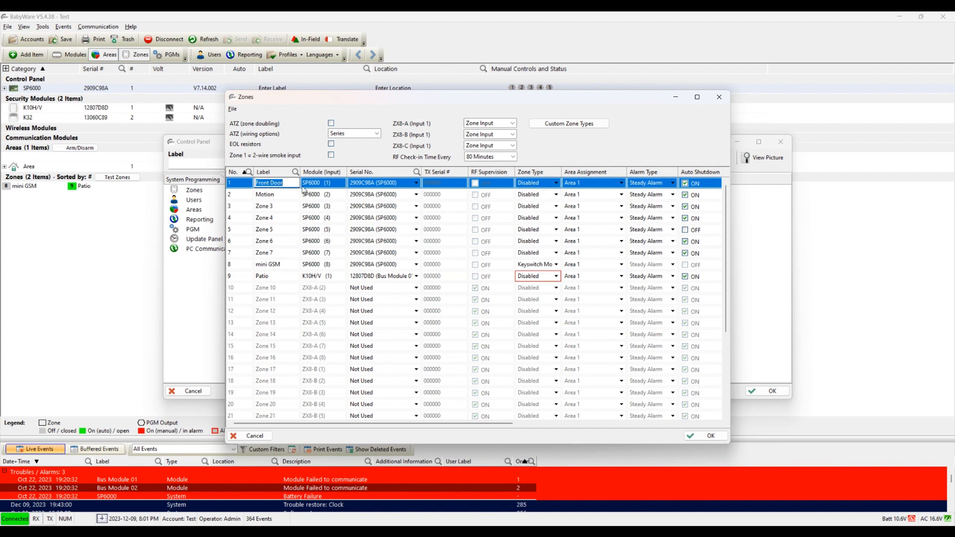
Step: Set zone 1 Front Door's zone type to Entry Delay 1
click(242, 185)
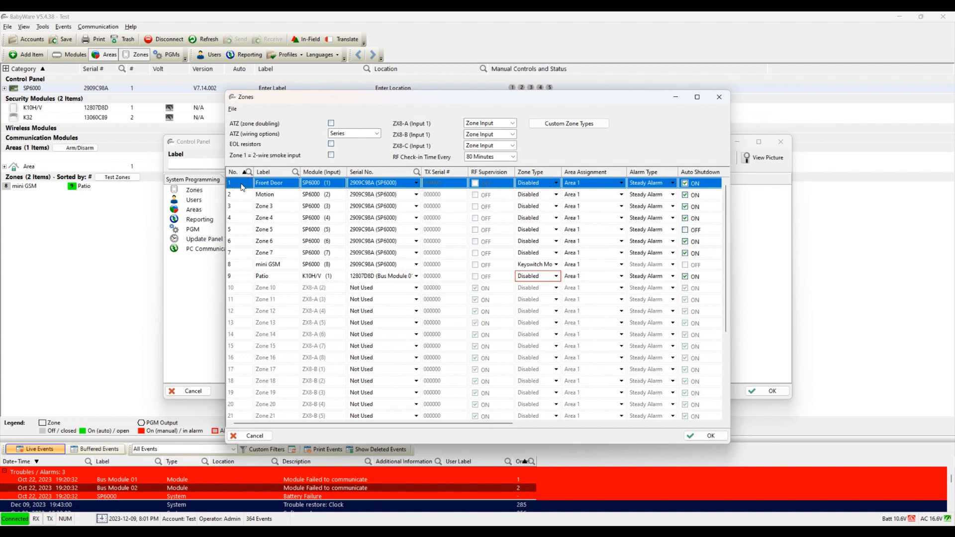
click(557, 184)
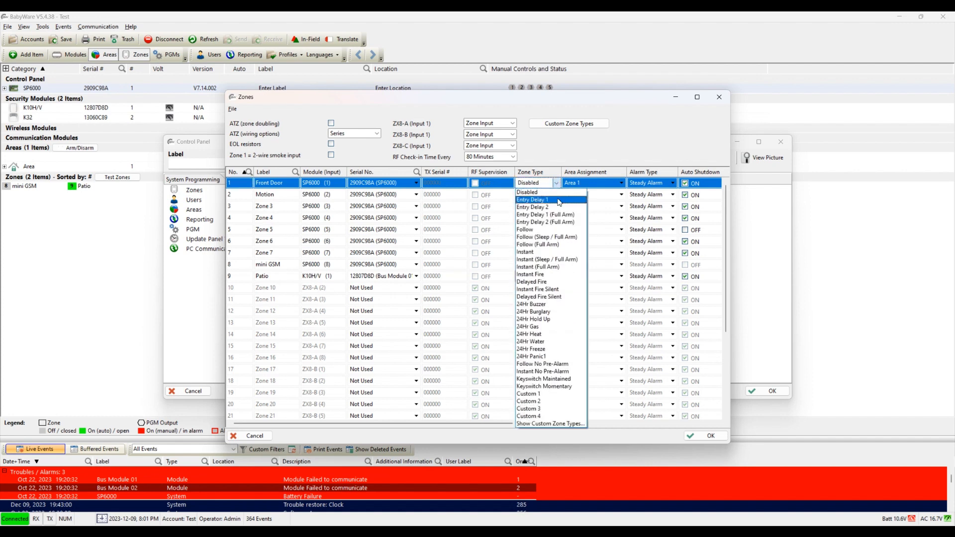
click(560, 200)
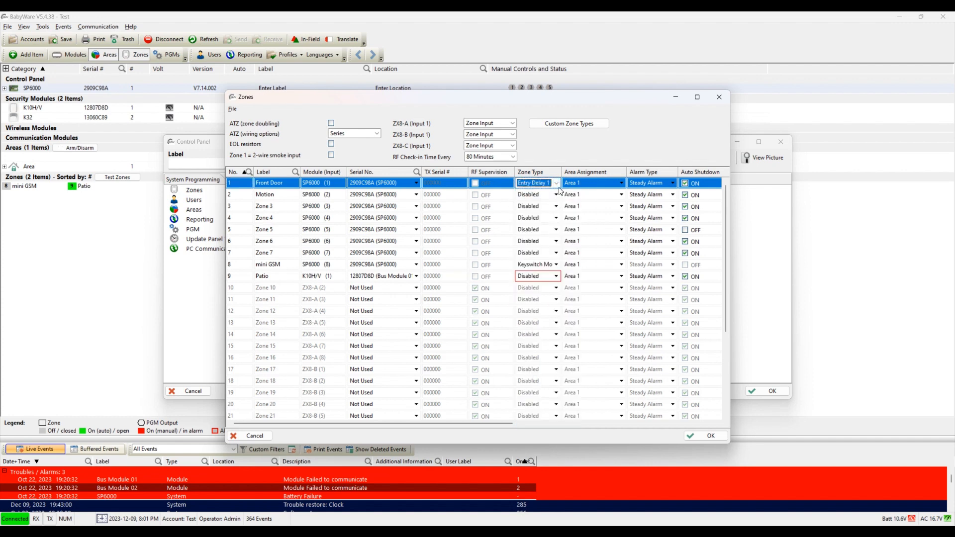
click(557, 185)
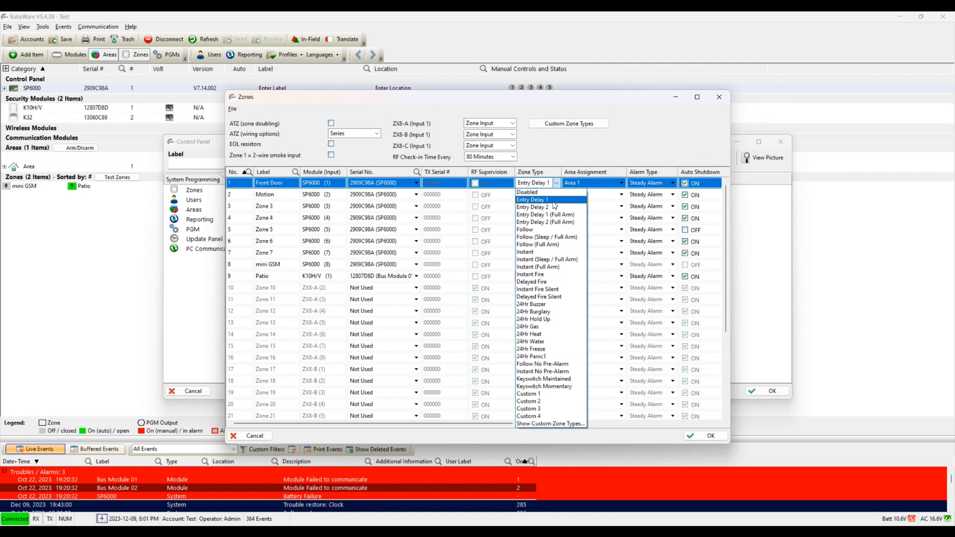
click(554, 201)
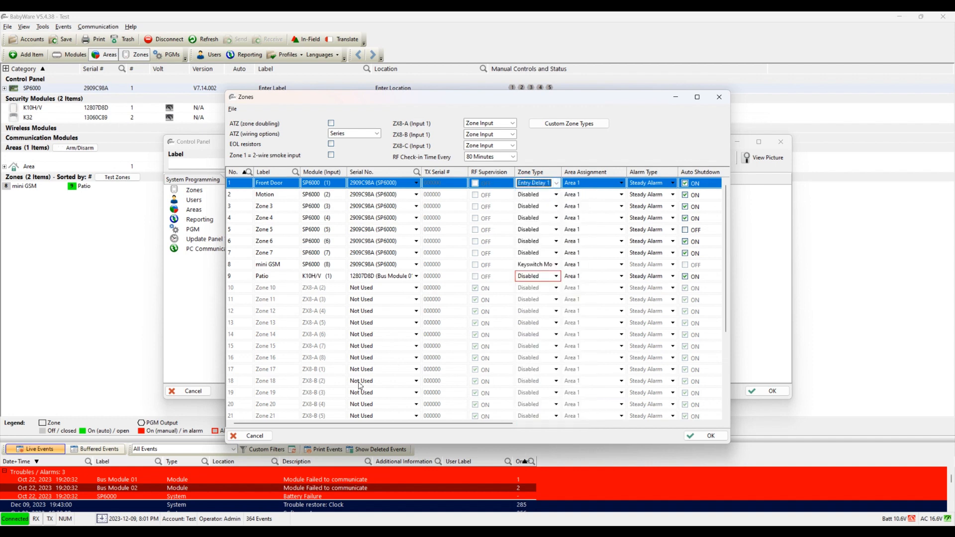
Step: Cancel the zone edits and open the Areas global timing options
click(262, 437)
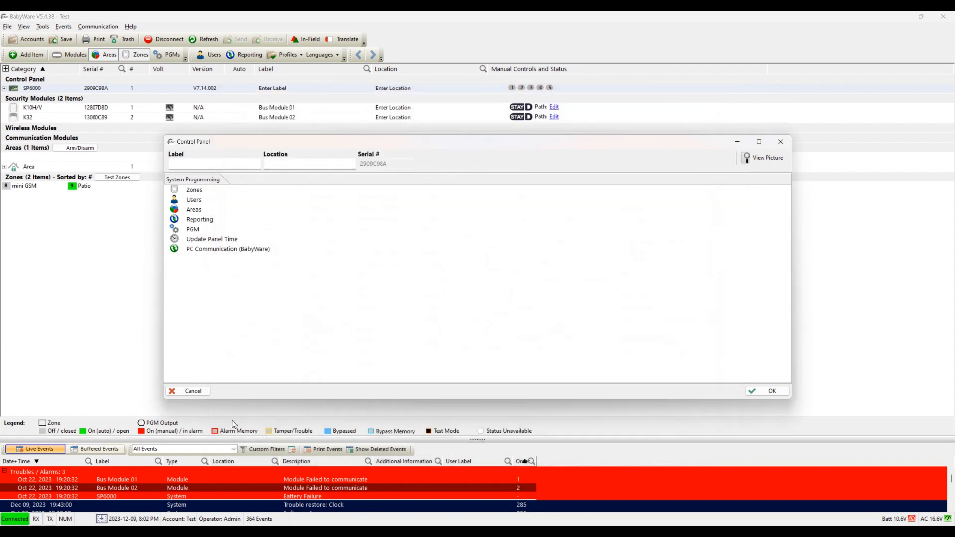
click(202, 211)
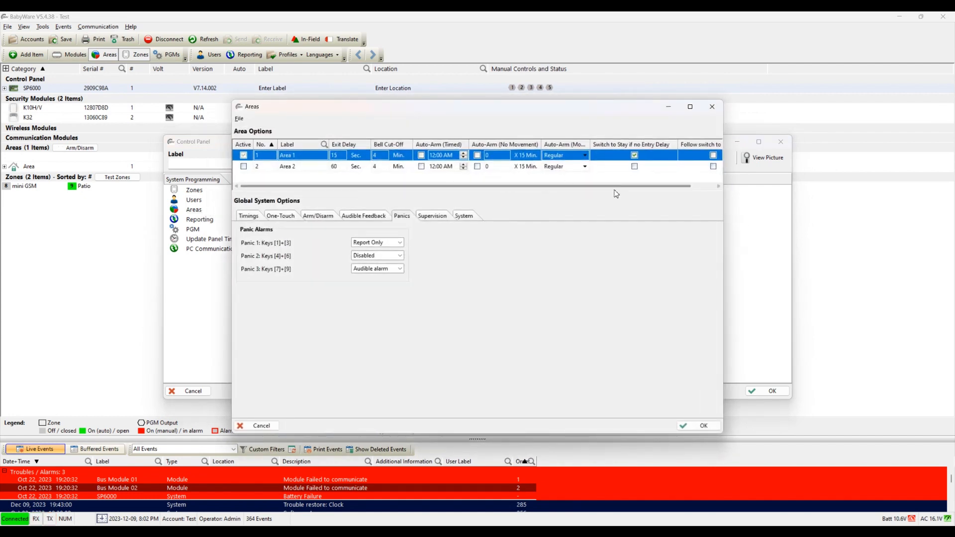
drag(615, 188, 560, 189)
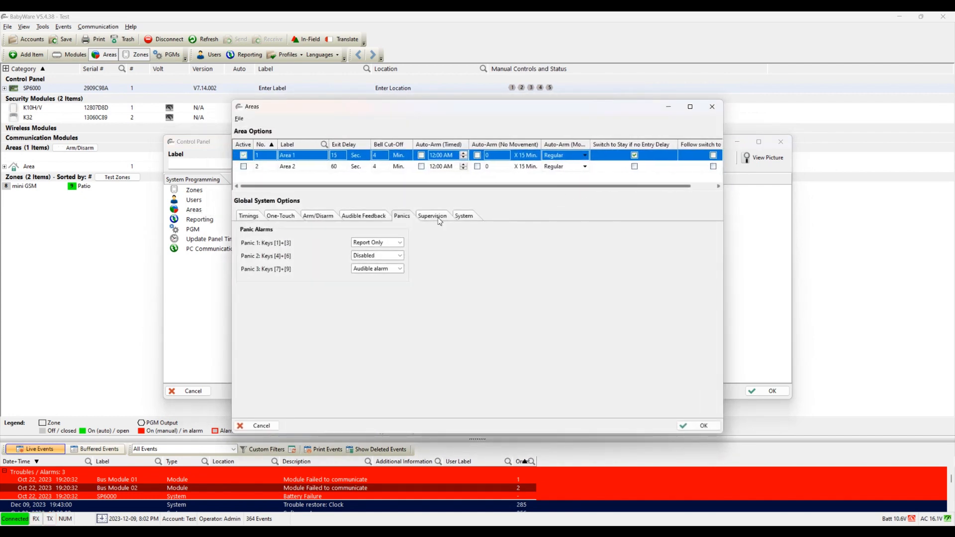
click(249, 216)
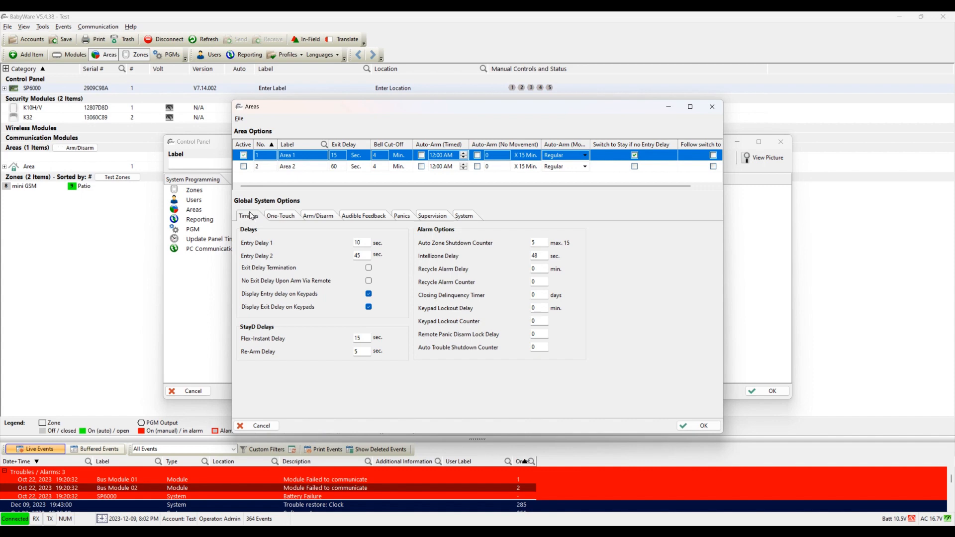
Step: Inspect Entry Delay 1 (10 s) and Entry Delay 2 (45 s), then cancel the Areas window
double_click(362, 243)
click(363, 243)
double_click(363, 243)
double_click(362, 256)
click(364, 243)
double_click(365, 243)
click(256, 426)
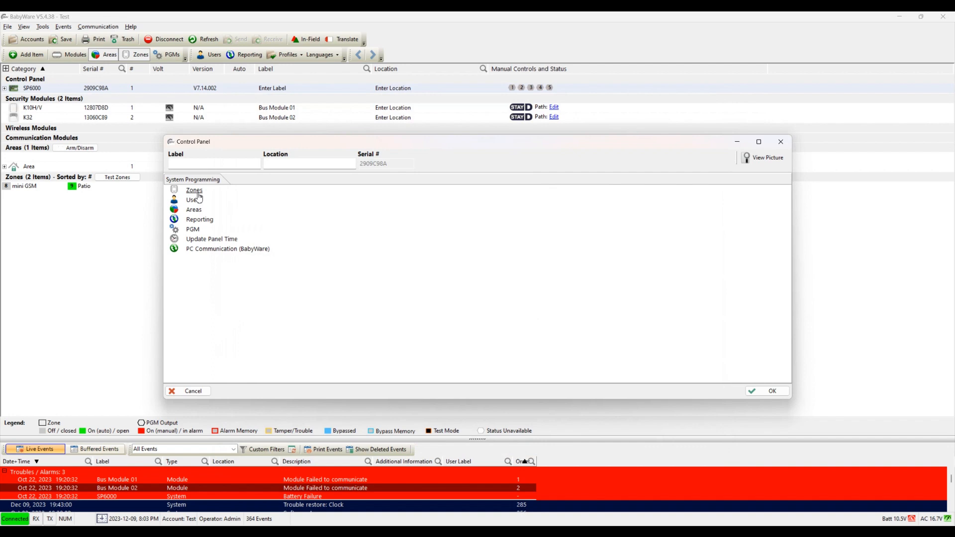
Step: Reopen zone programming and make the Front Door zone an Entry Delay 1 zone
click(198, 193)
click(534, 185)
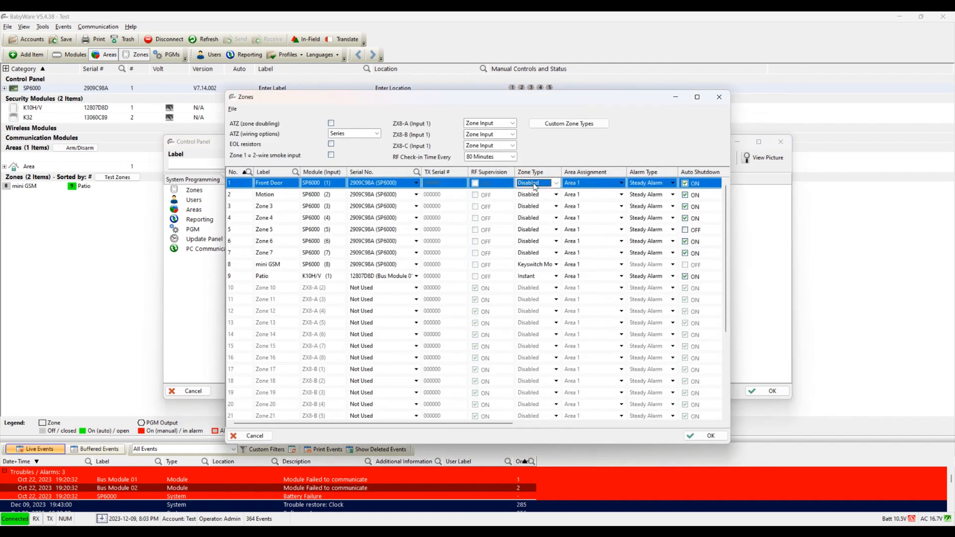
click(535, 185)
click(535, 201)
Step: Label zone 3 'Garage Door' and set its type to Entry Delay 1 after trying Entry Delay 2
click(279, 205)
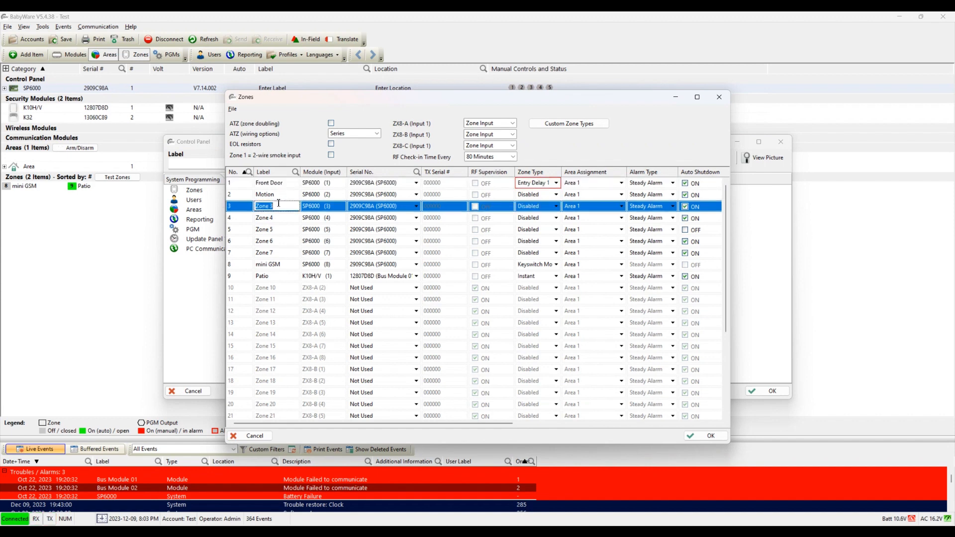
text(Garage Door)
click(544, 209)
click(556, 206)
click(551, 230)
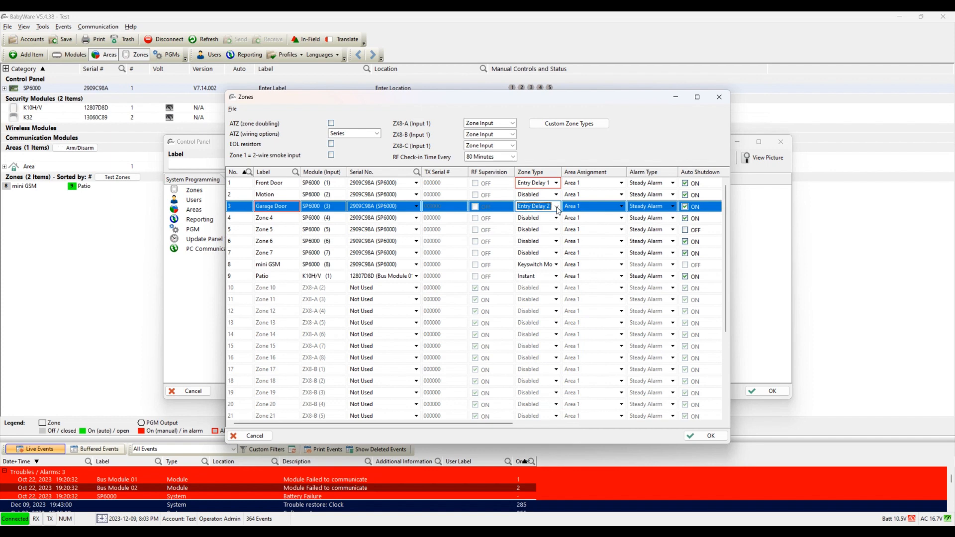
click(558, 210)
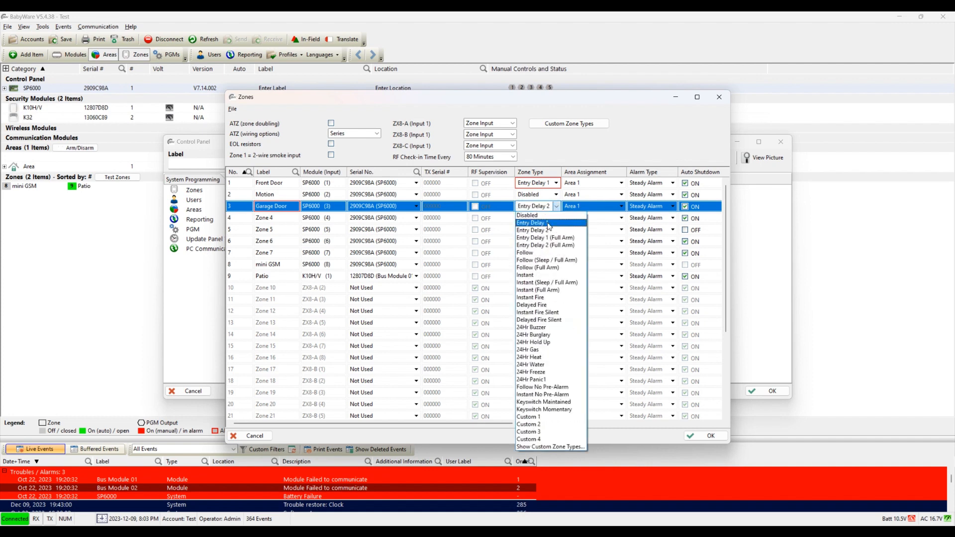
click(550, 227)
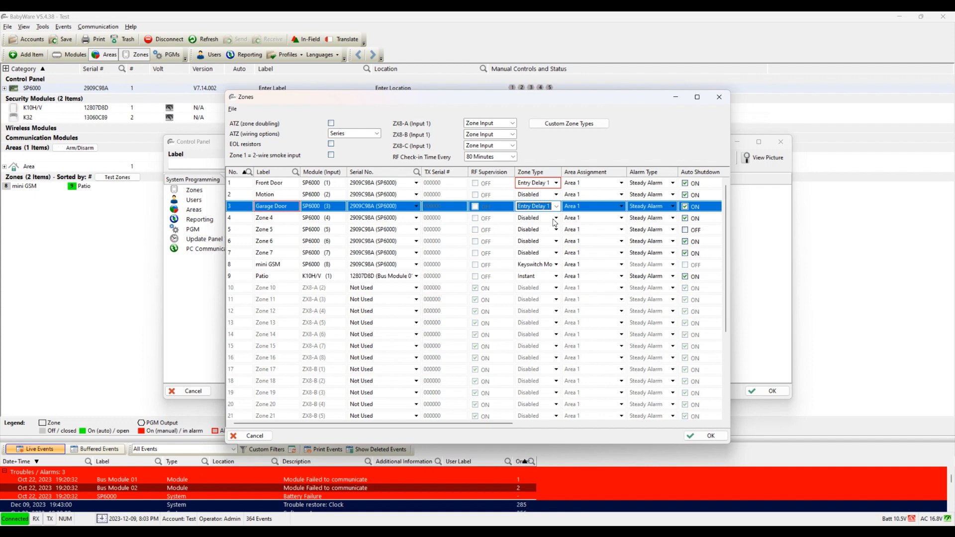
click(558, 195)
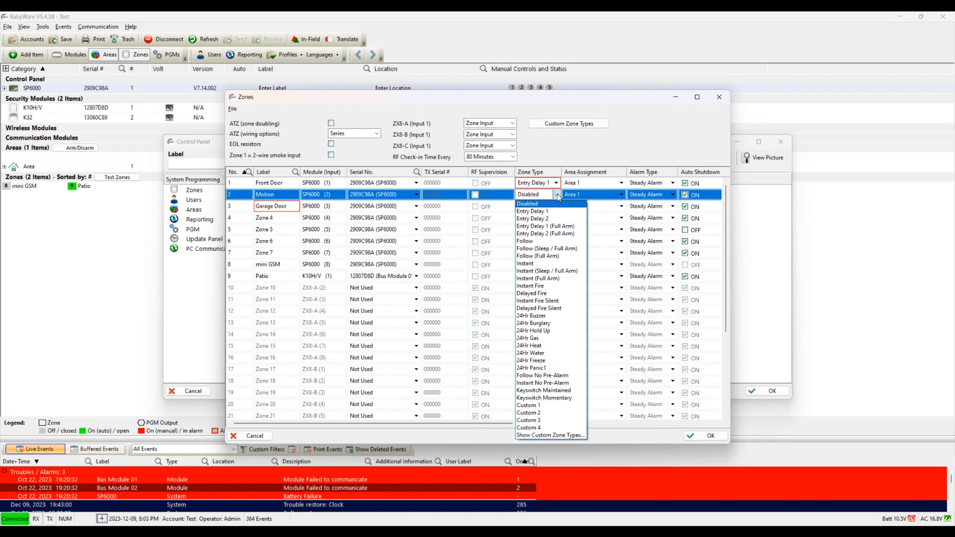
Step: Make zone 2 (Motion) Instant, after briefly trying Follow (Sleep / Full Arm)
click(536, 262)
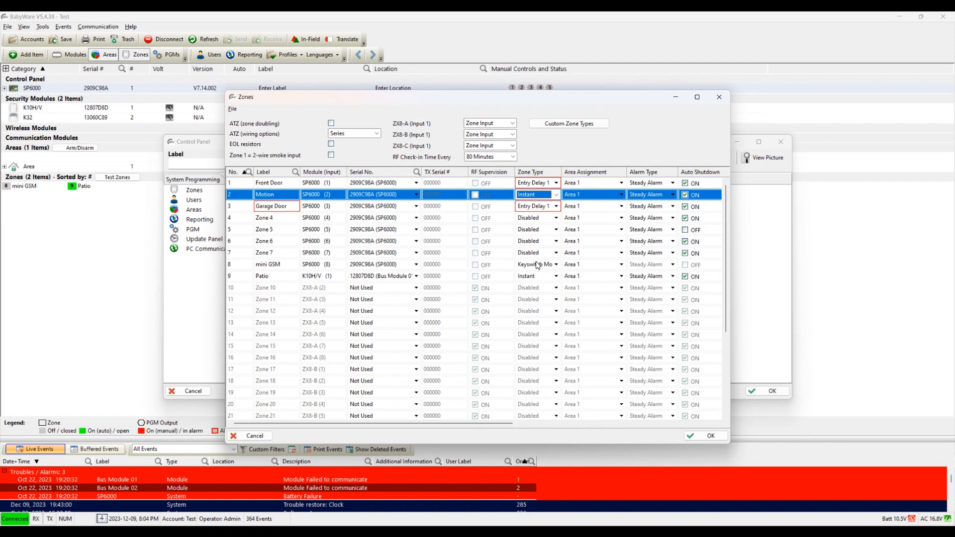
click(557, 197)
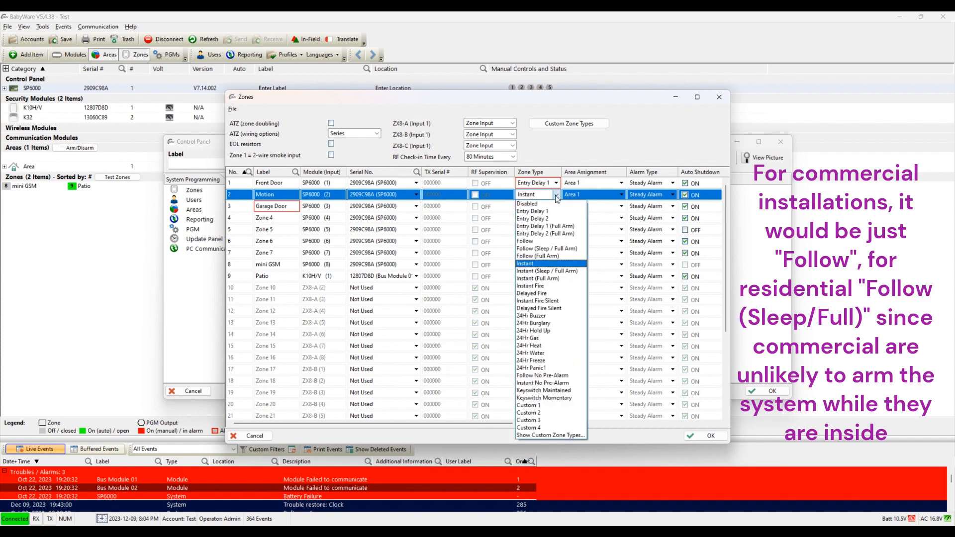
click(555, 251)
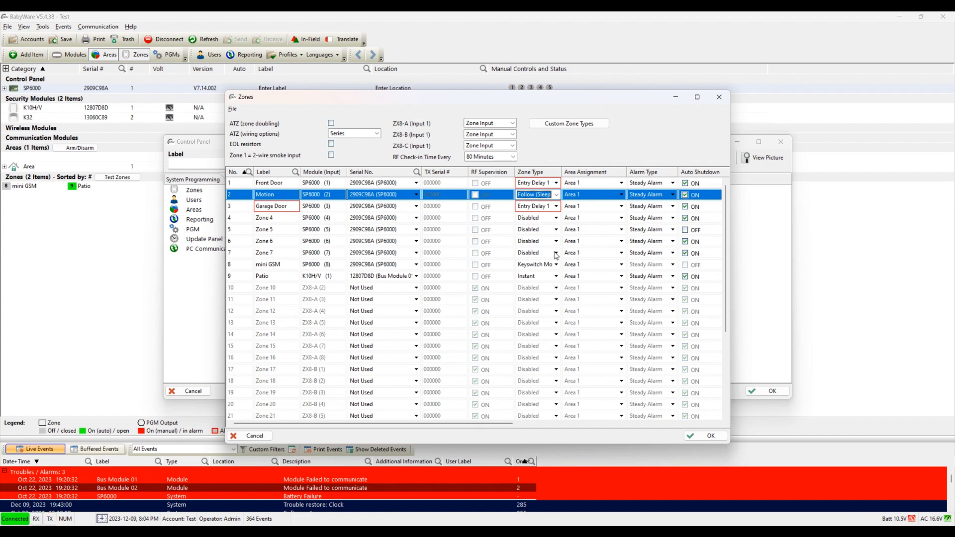
click(556, 196)
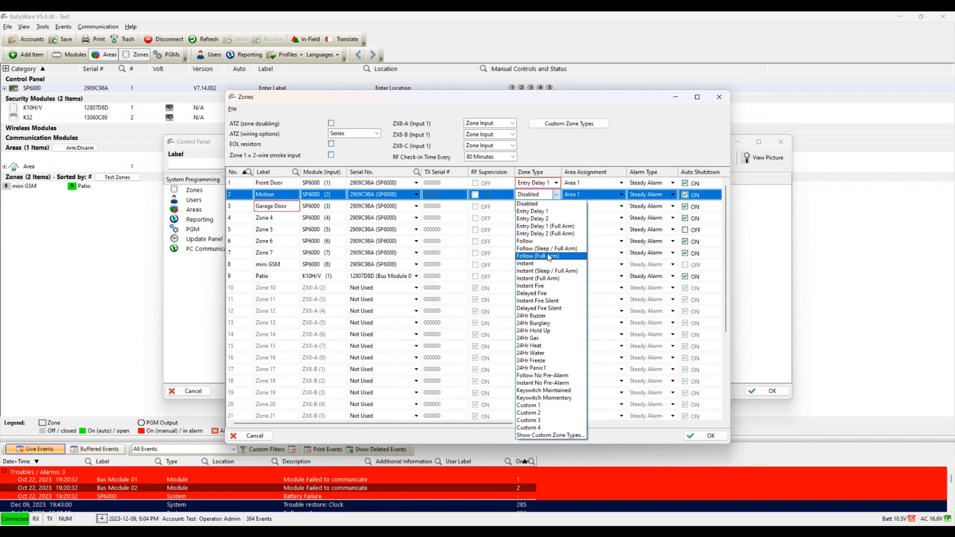
click(548, 264)
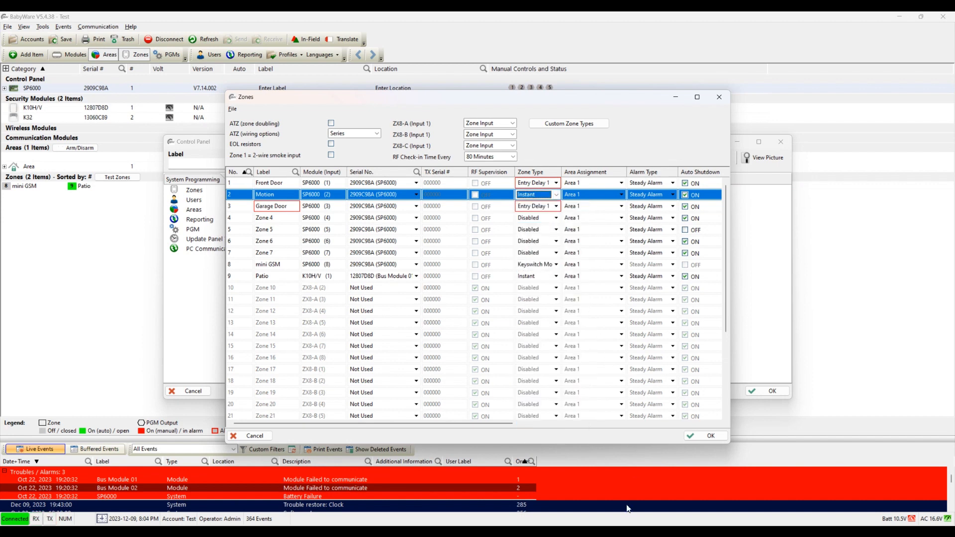
mouse_move(632, 532)
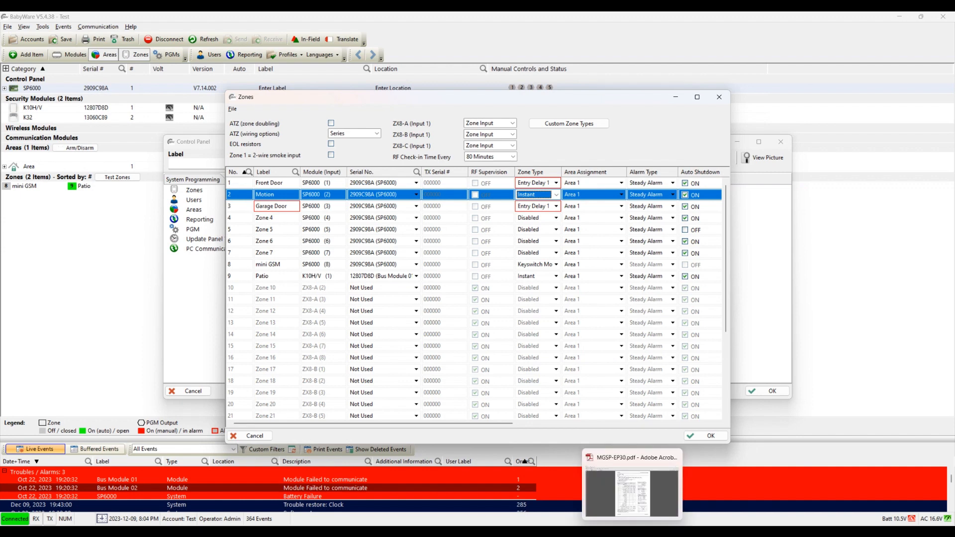
Step: Switch to the MGSP-EP30.pdf guide and highlight the Entry Delay 1–2 rows of Table 5
click(632, 485)
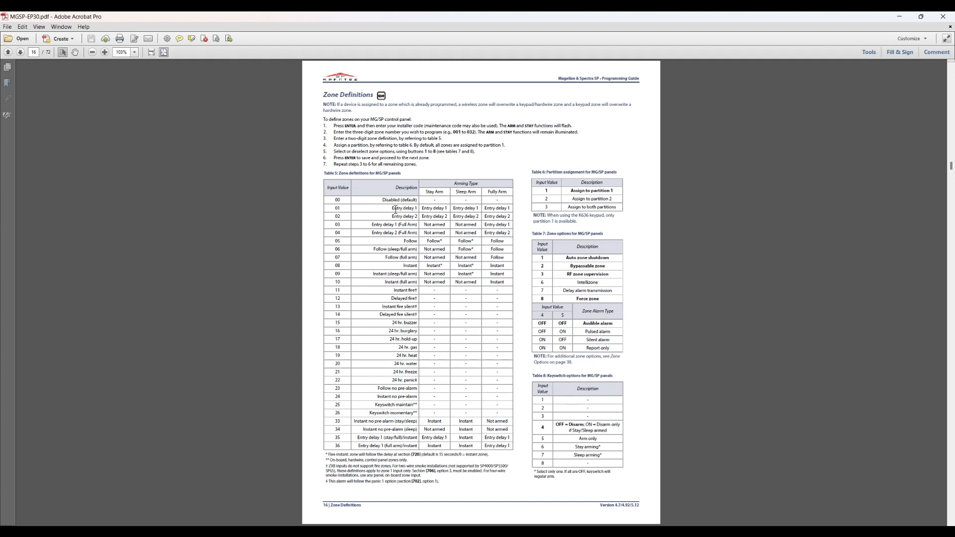
drag(392, 209, 421, 210)
click(433, 211)
drag(424, 212, 453, 212)
click(452, 213)
Step: Highlight the Follow arming cells and the Follow (sleep/full arm) row 06 entries
double_click(431, 244)
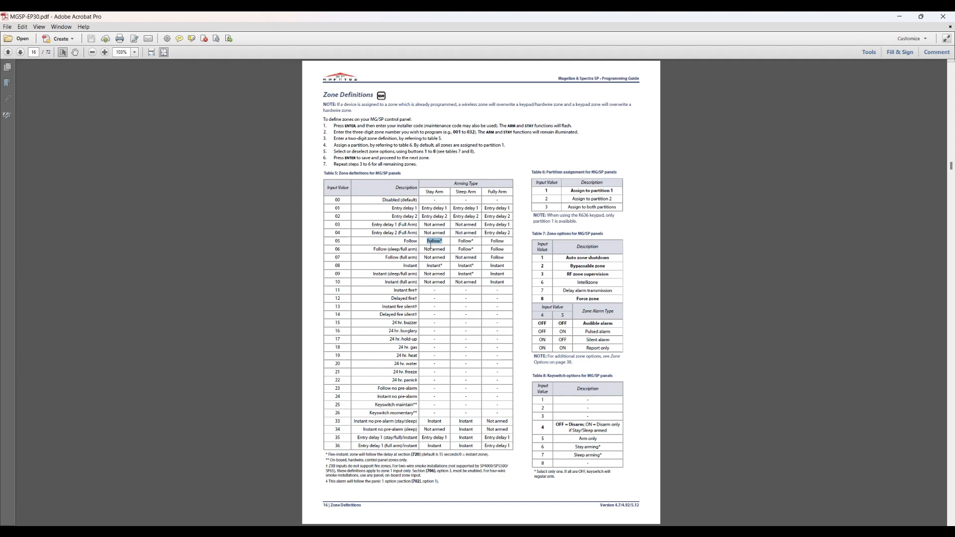
double_click(466, 241)
double_click(497, 241)
double_click(434, 251)
drag(425, 193, 445, 193)
drag(374, 250, 420, 250)
drag(424, 250, 446, 250)
Step: Highlight the 'Not armed' Stay Arm cells of rows 06–07 to explain Follow zones
mouse_move(446, 255)
mouse_down()
mouse_move(455, 256)
mouse_move(386, 259)
mouse_move(433, 259)
mouse_up()
click(430, 259)
double_click(429, 259)
click(462, 257)
drag(426, 258, 472, 261)
drag(375, 250, 417, 250)
click(431, 252)
drag(448, 251, 477, 255)
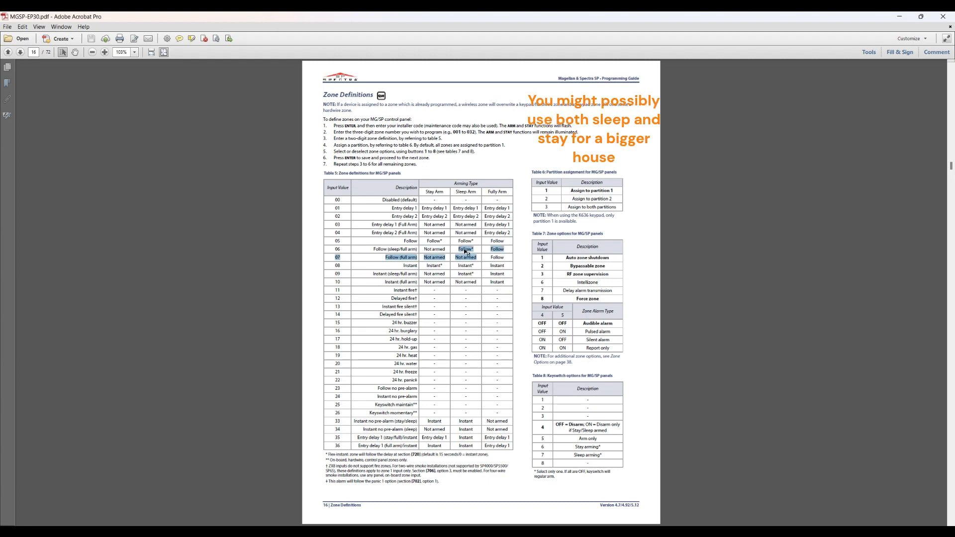
click(464, 250)
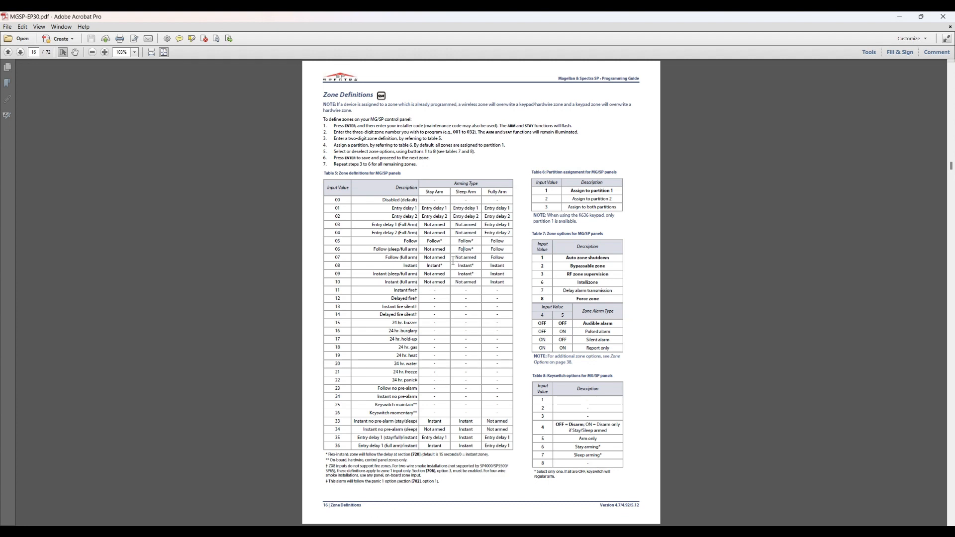
mouse_move(651, 531)
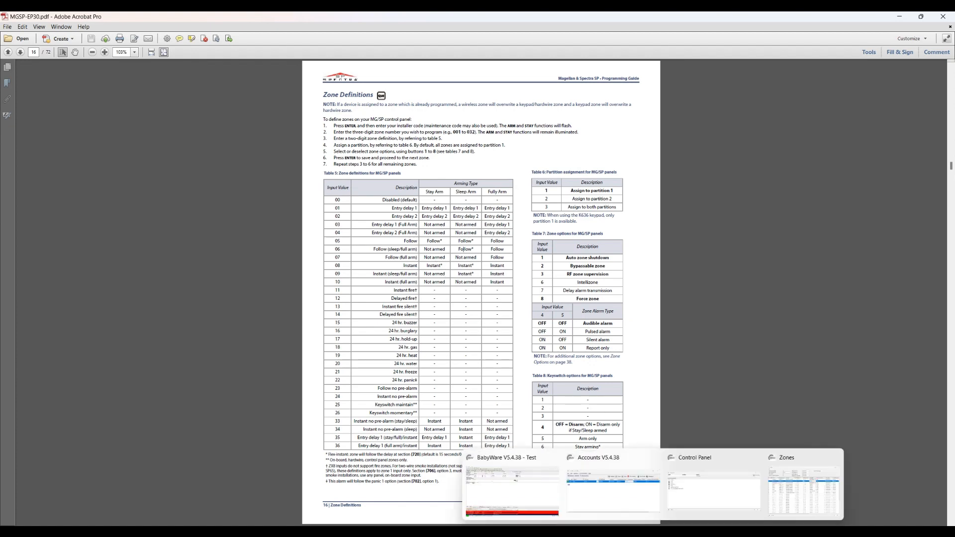
click(790, 492)
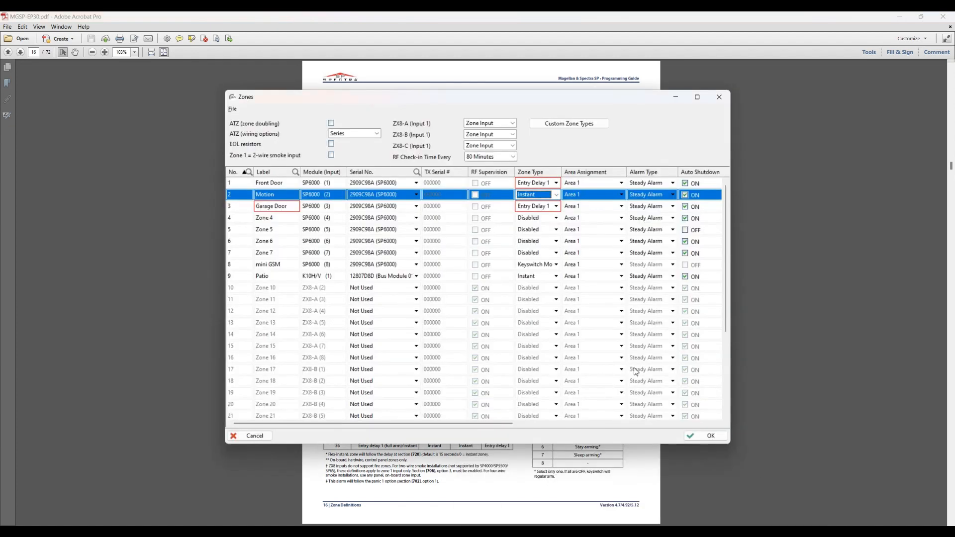
click(533, 219)
click(534, 219)
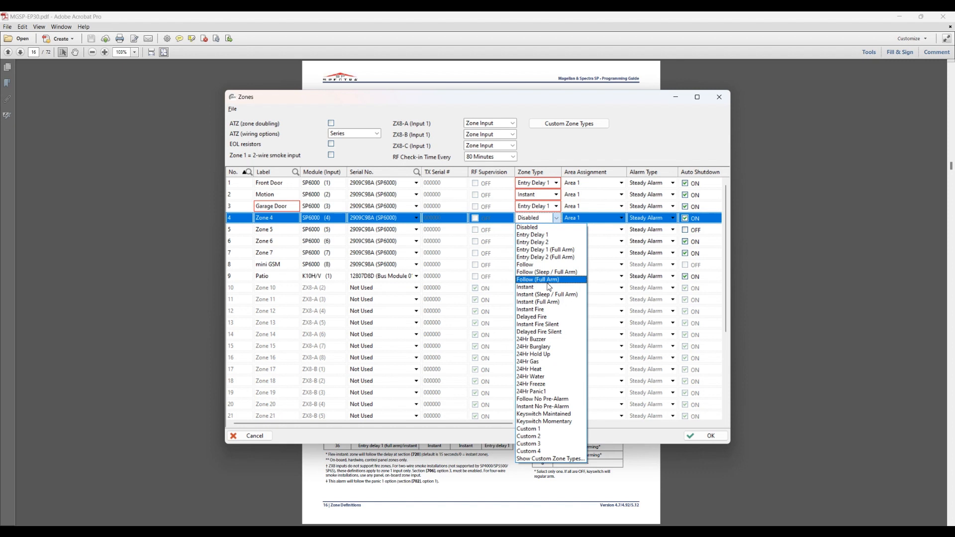
click(762, 270)
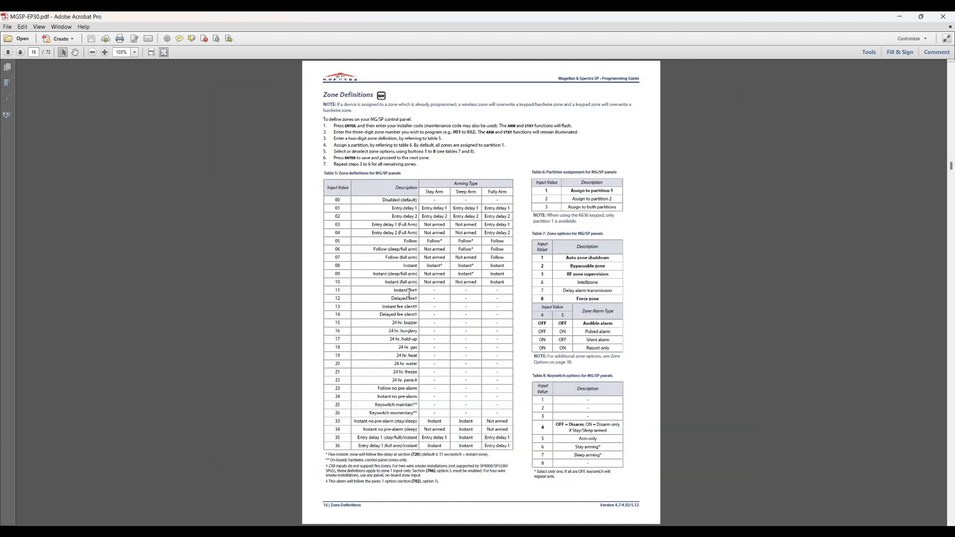
Step: Highlight the Instant arming cells of rows 08–09 in Table 5
drag(425, 276, 507, 284)
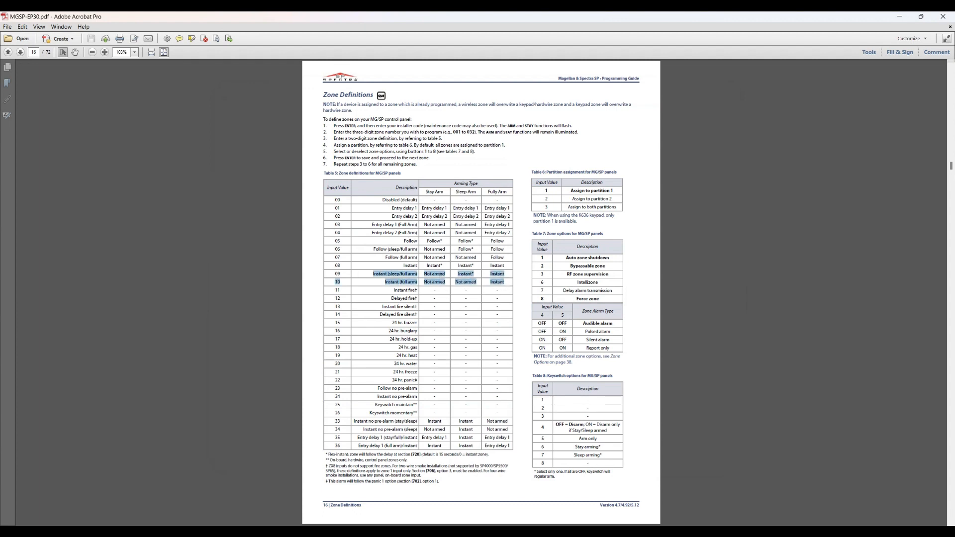
click(428, 276)
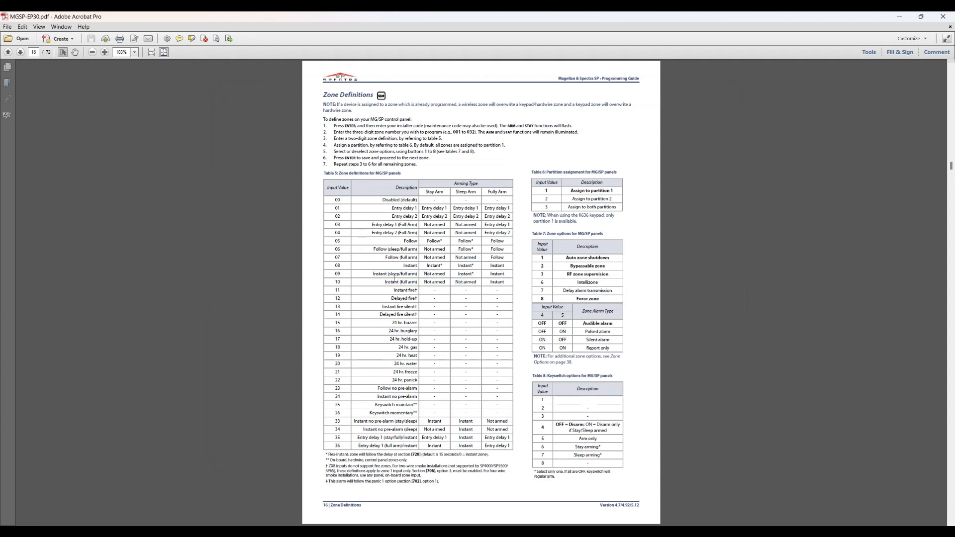
drag(424, 265, 511, 270)
mouse_move(651, 532)
Step: Compare the Instant and Follow (sleep/full arm) descriptions, then return to BabyWare's Zones window
double_click(404, 265)
drag(375, 249, 415, 249)
double_click(410, 266)
drag(374, 250, 417, 250)
key(alt+Tab)
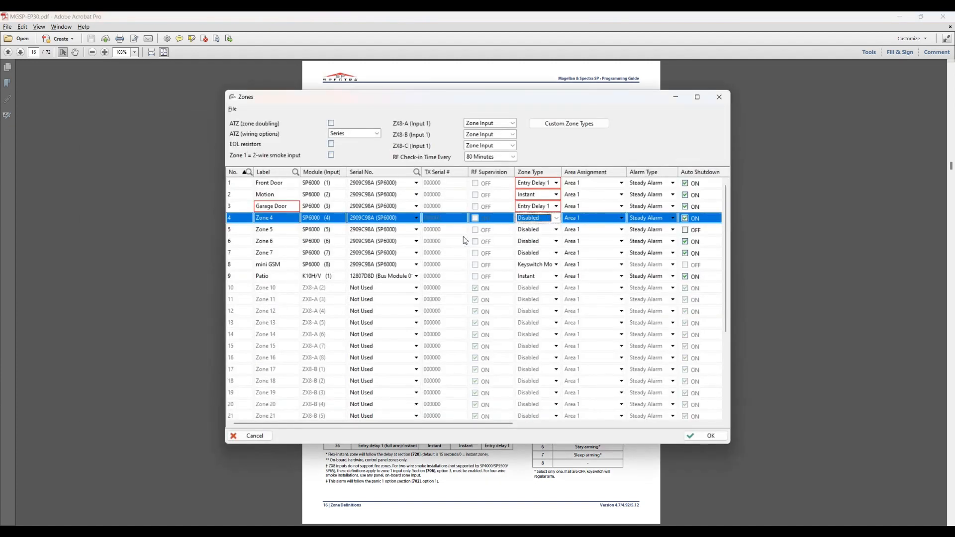
Step: Change zone 4's zone type from Disabled to Instant Fire
click(550, 220)
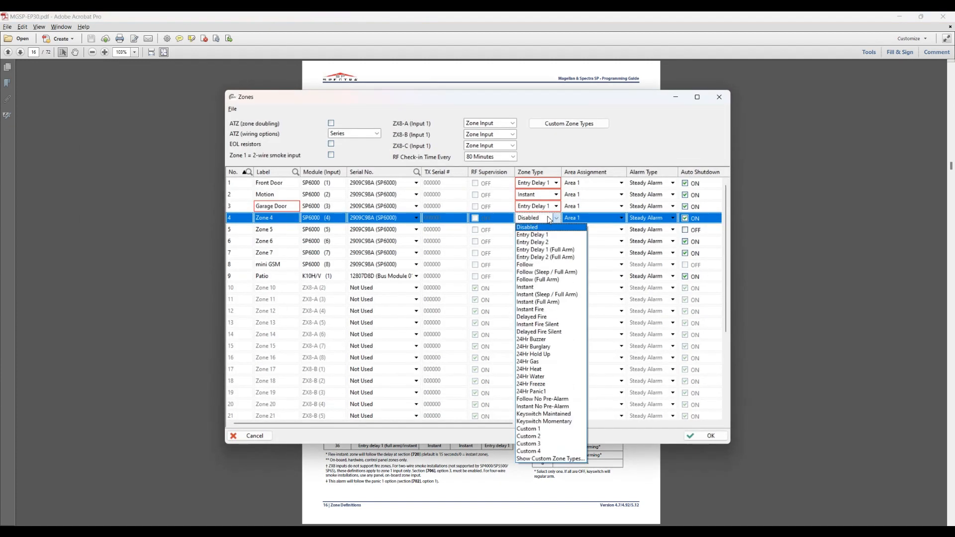
click(551, 312)
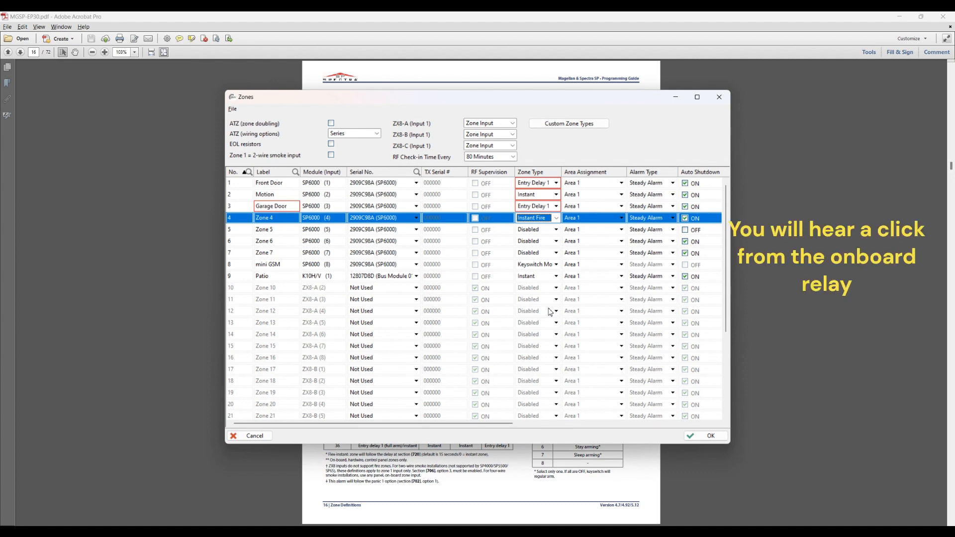
click(284, 219)
click(287, 222)
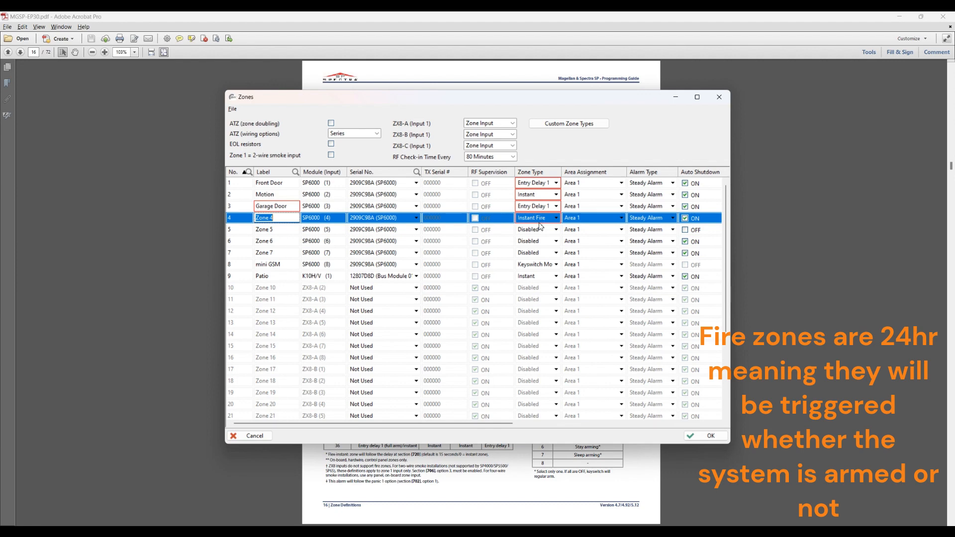
click(540, 222)
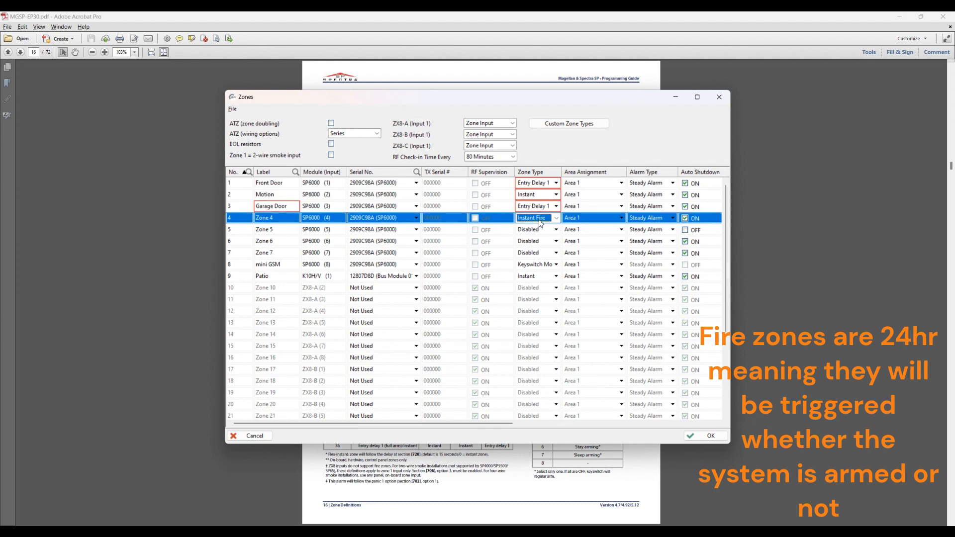
click(540, 224)
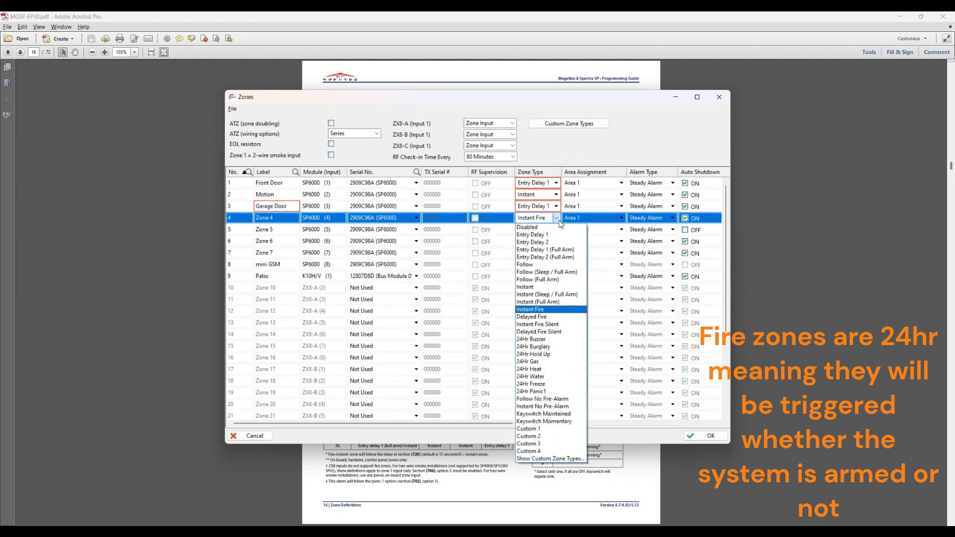
Step: Choose Delayed Fire as zone 4's zone type
click(547, 318)
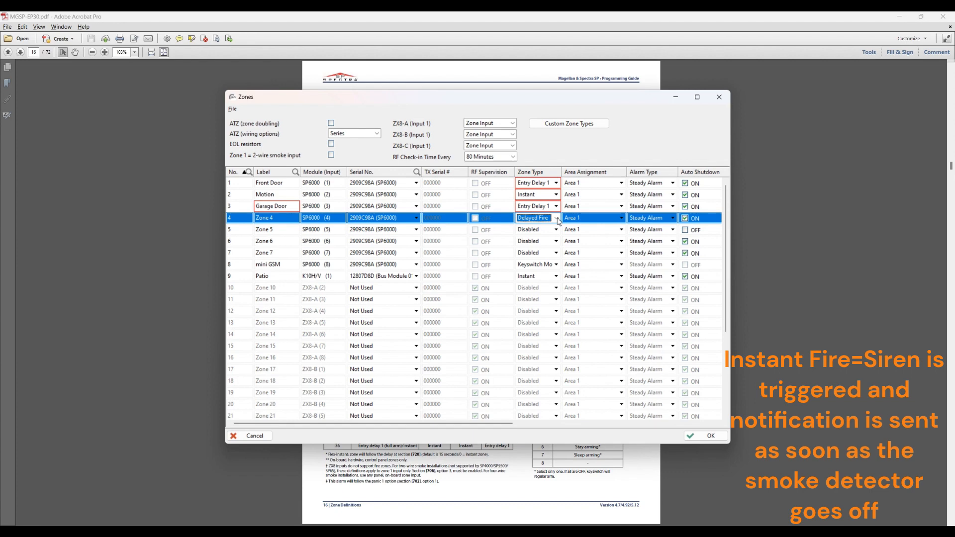
Step: Open zone 4's zone type list to compare the fire zone options
click(558, 221)
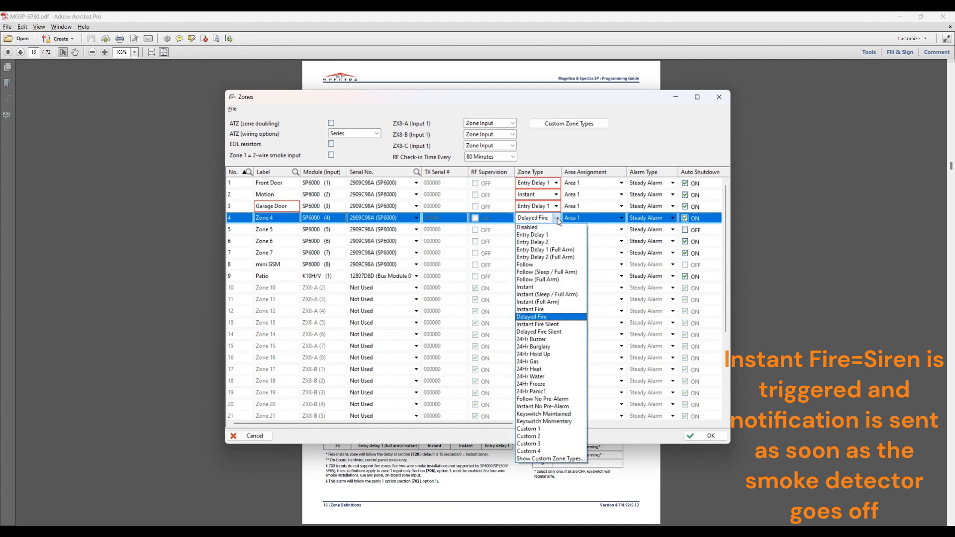
click(565, 322)
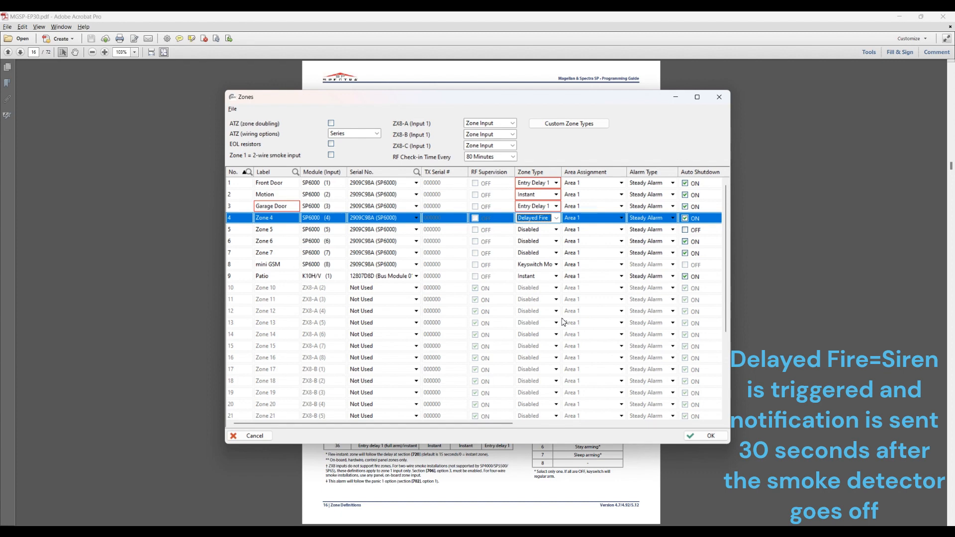
click(558, 218)
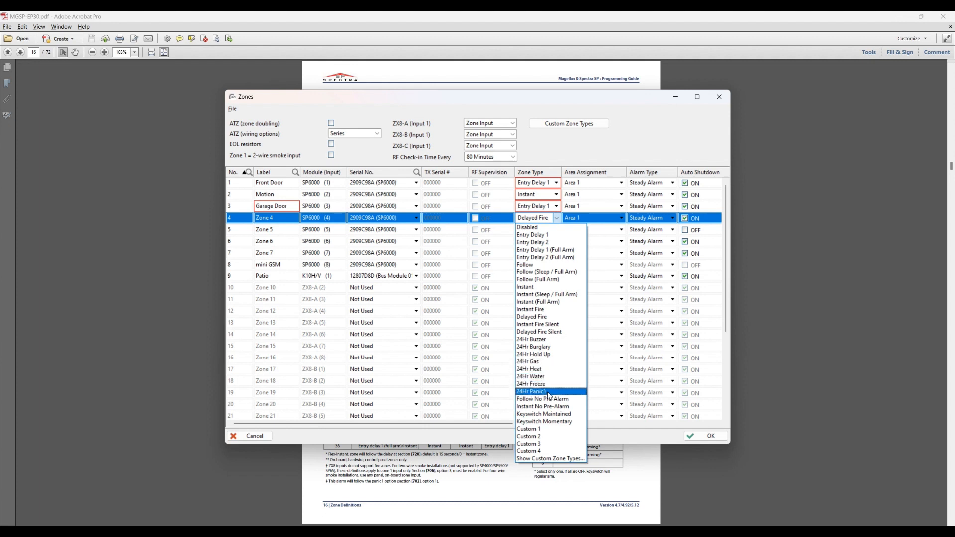
Step: Try Keyswitch Momentary for zone 4, then set it back to Disabled
click(567, 426)
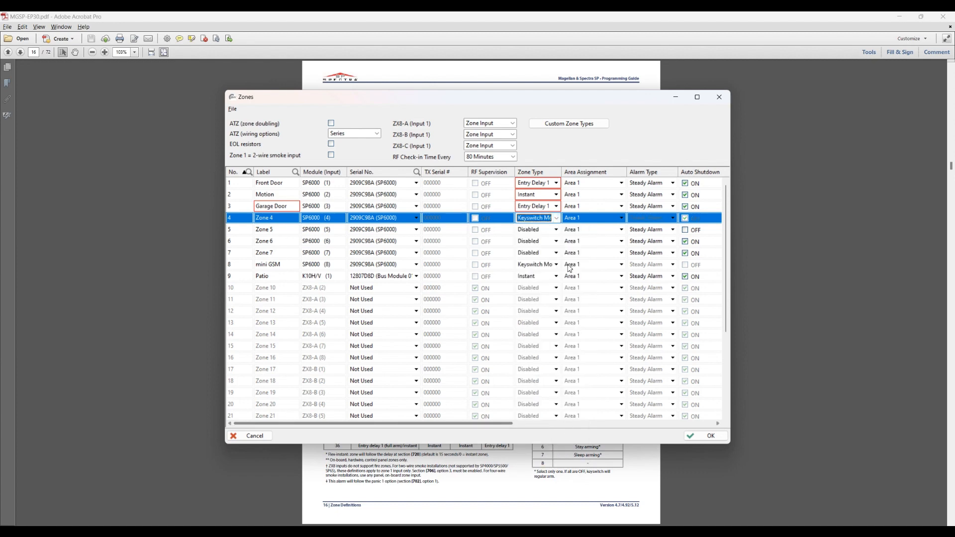
click(557, 218)
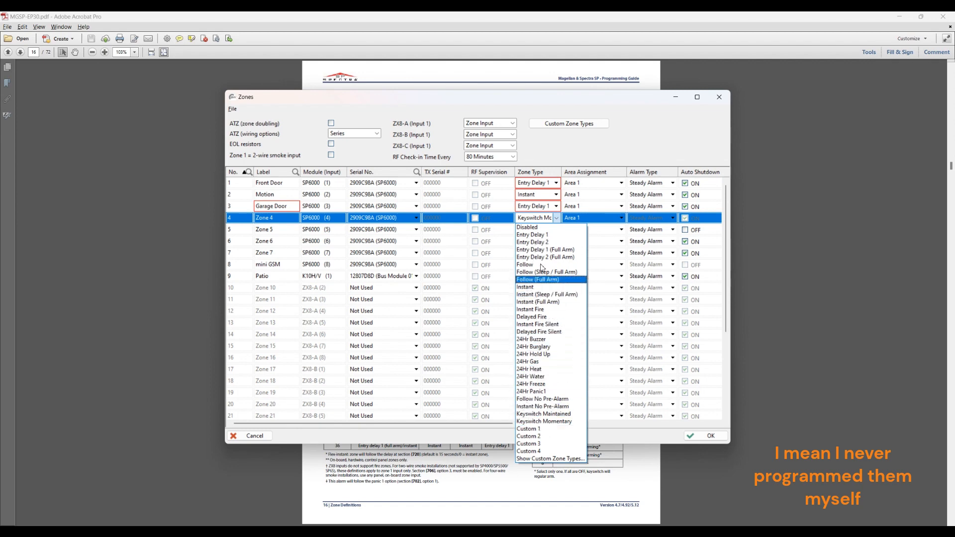
click(541, 228)
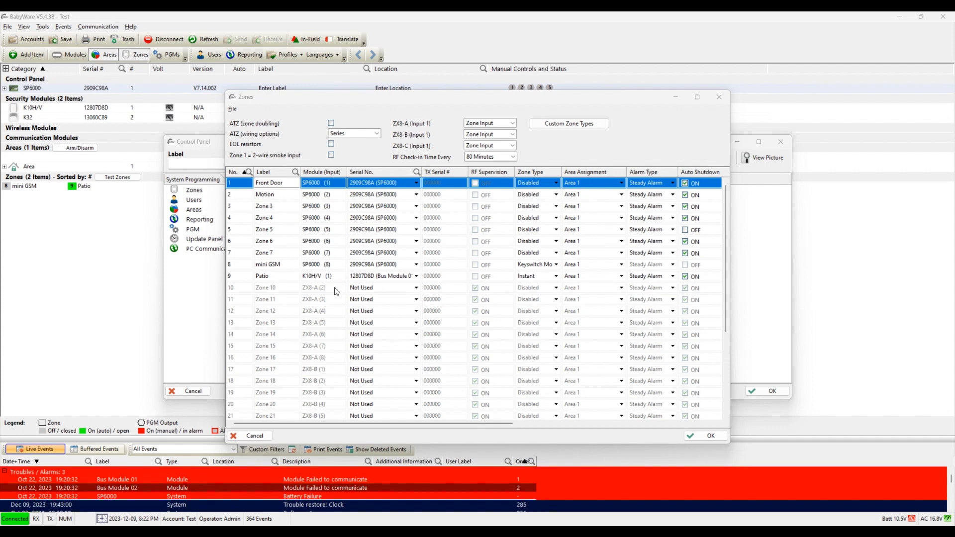
Step: Link zone 10 to Bus Module 02 (serial 13060C89)
click(374, 292)
click(374, 289)
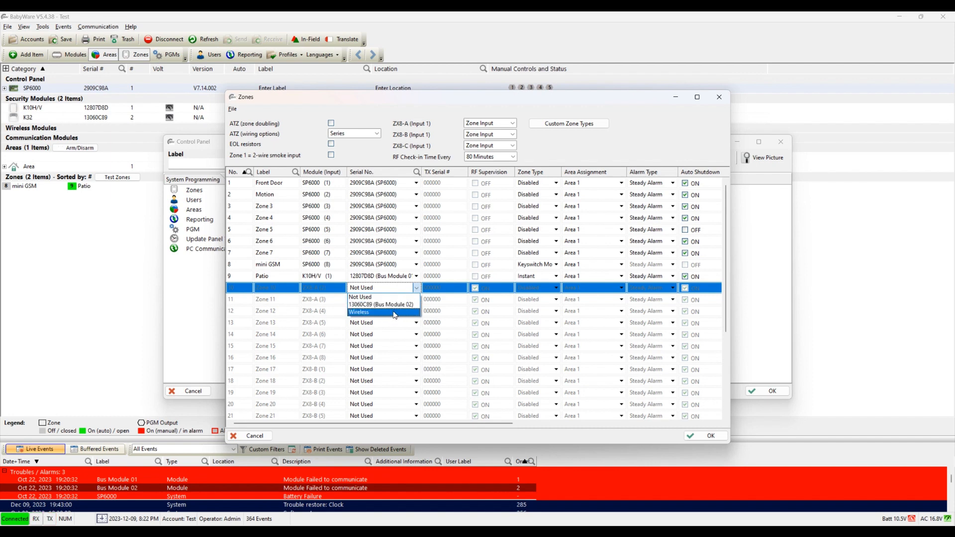
click(392, 306)
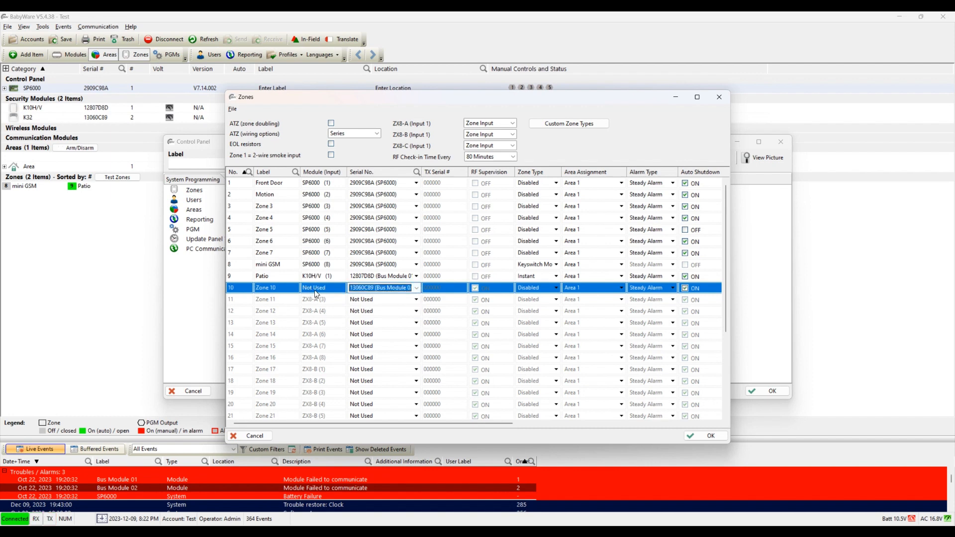
Step: Look over the zone 11–14 rows, then bring up zone 10's Area Assignment choices
click(345, 299)
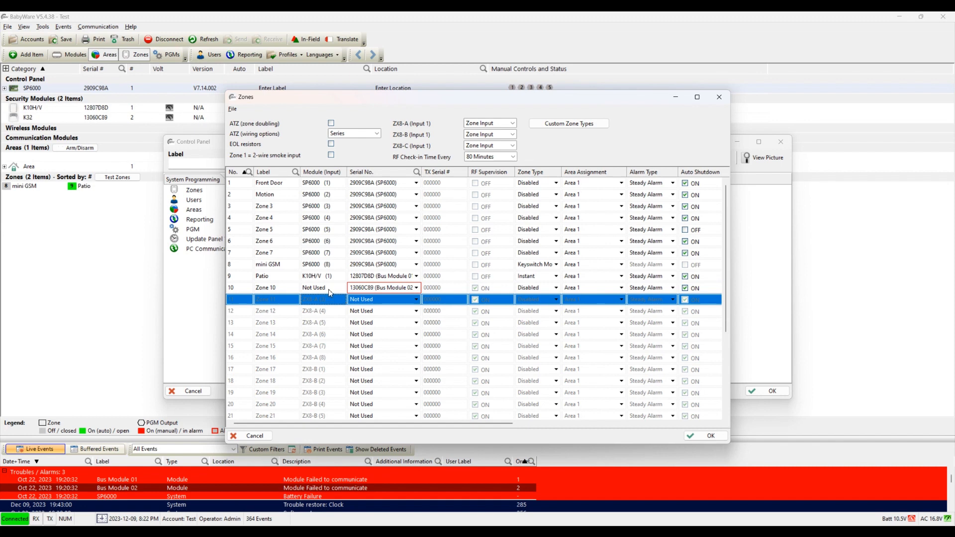
click(328, 290)
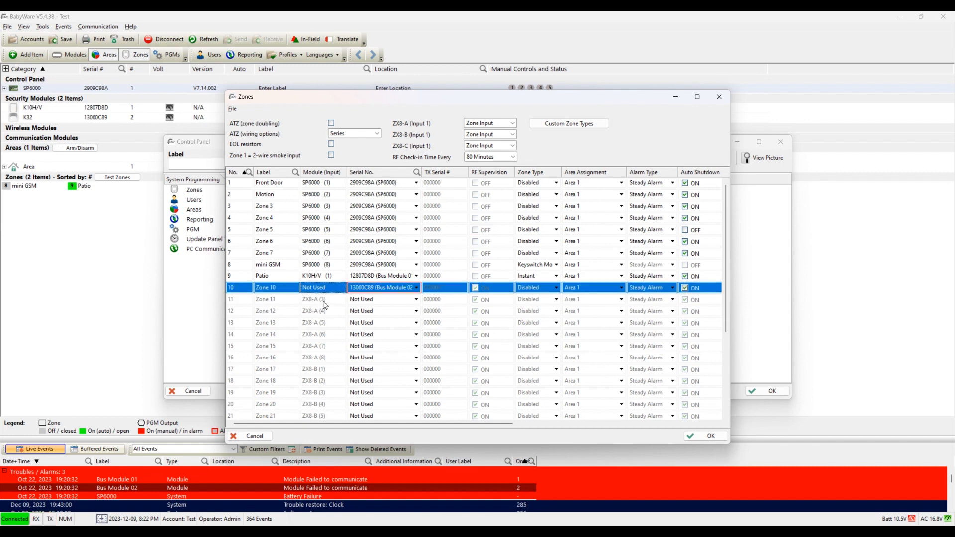
click(324, 301)
click(326, 312)
click(327, 323)
click(328, 335)
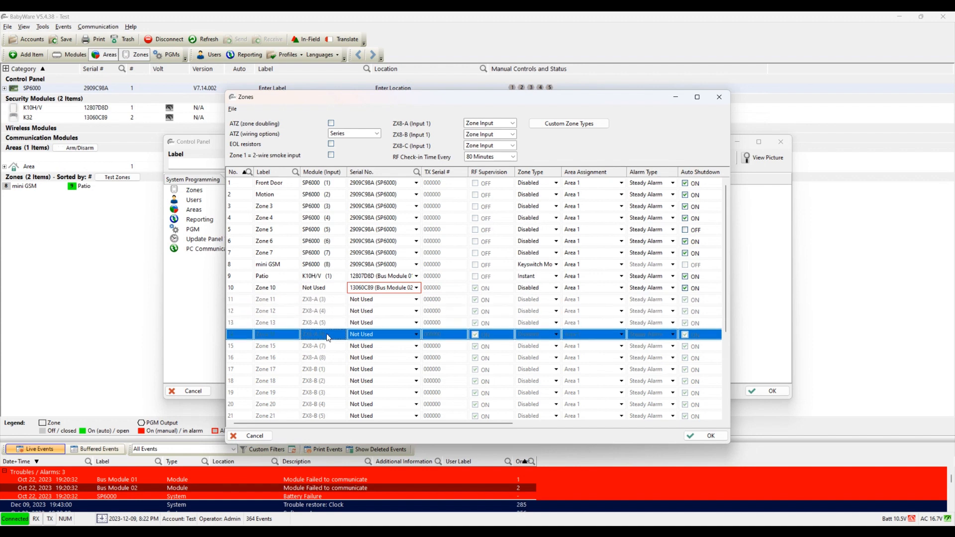
click(323, 304)
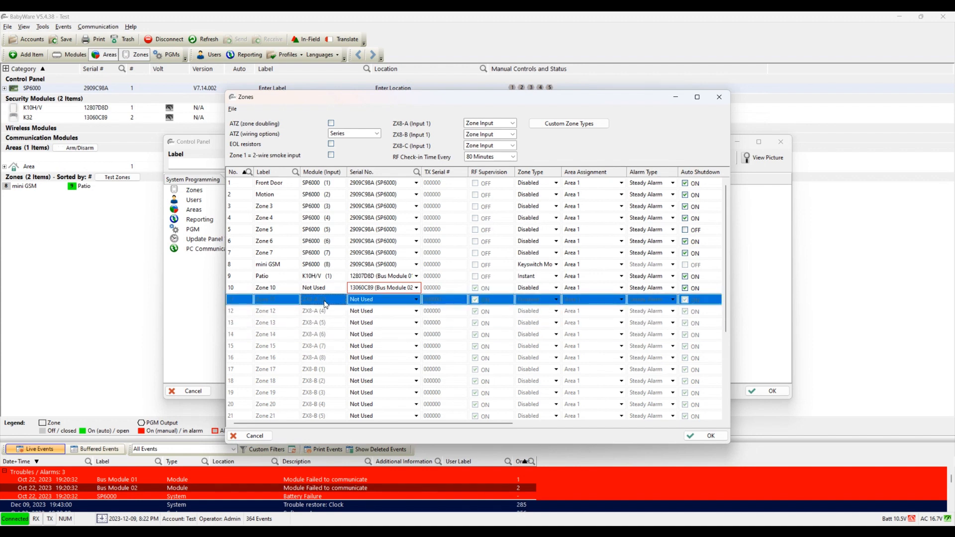
click(329, 314)
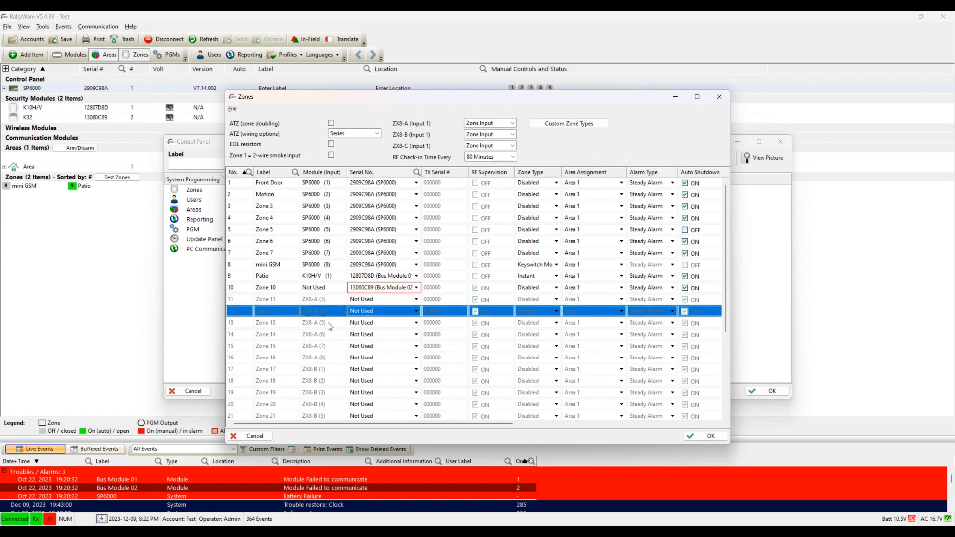
click(327, 324)
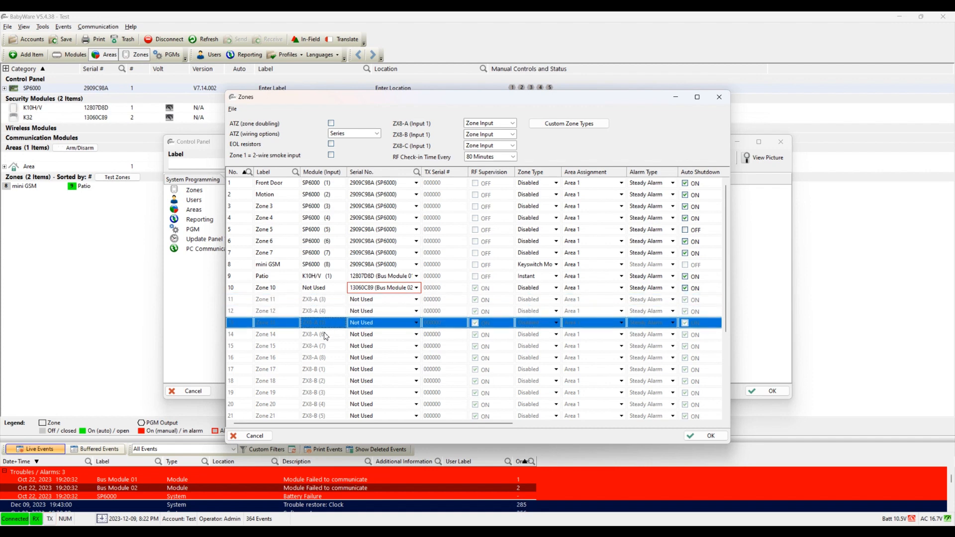
click(332, 301)
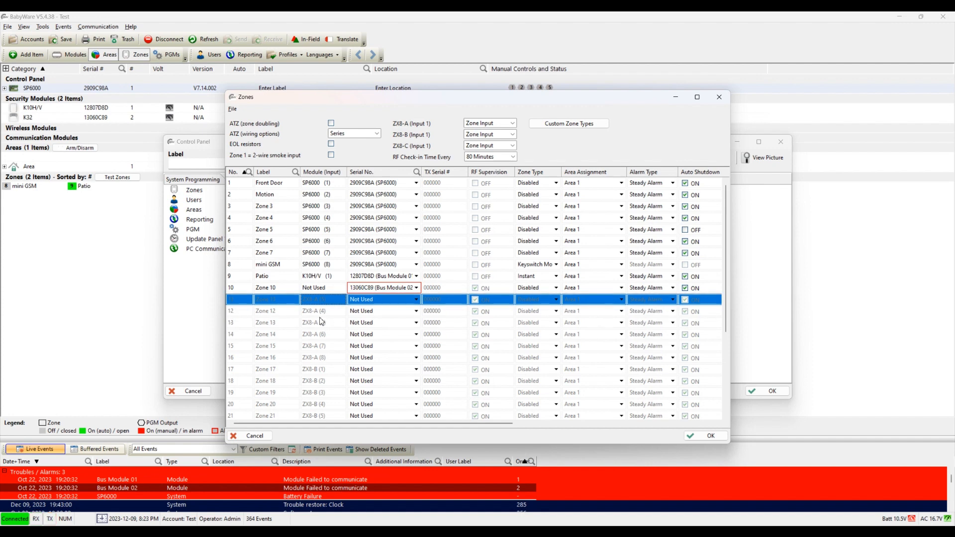
click(320, 315)
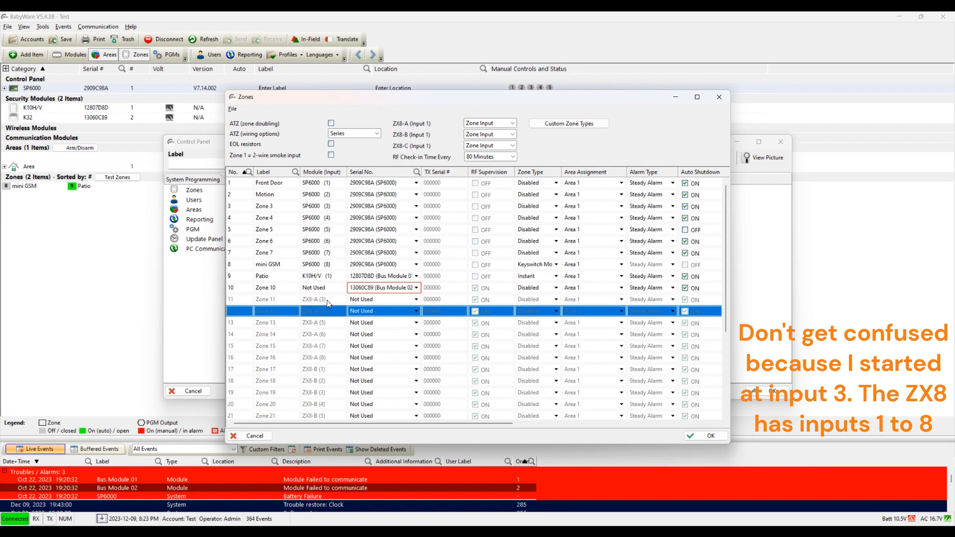
click(327, 300)
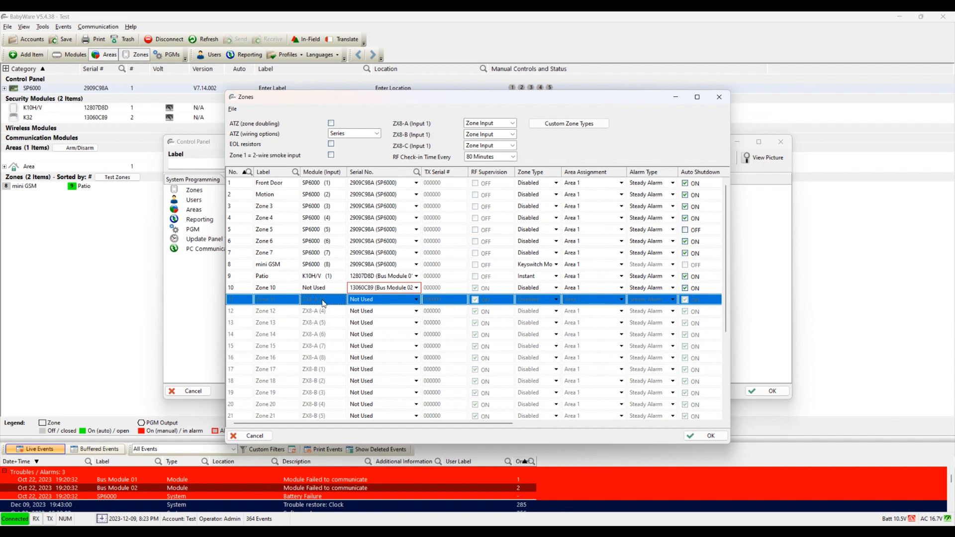
click(321, 326)
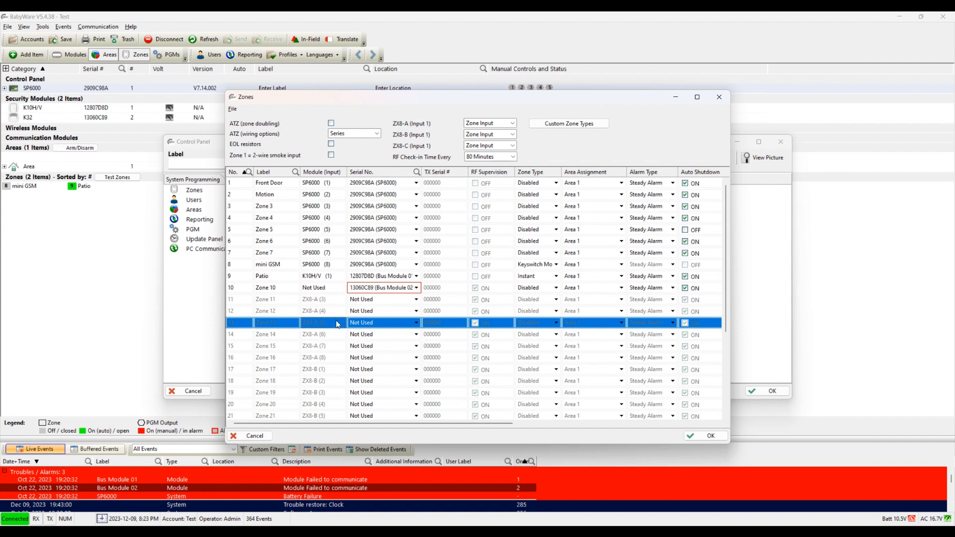
click(327, 302)
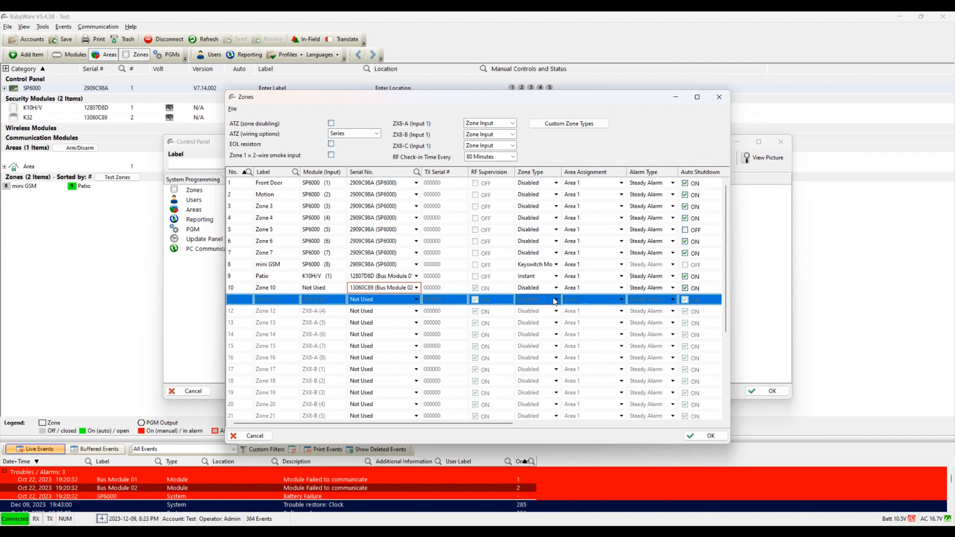
click(601, 289)
click(602, 292)
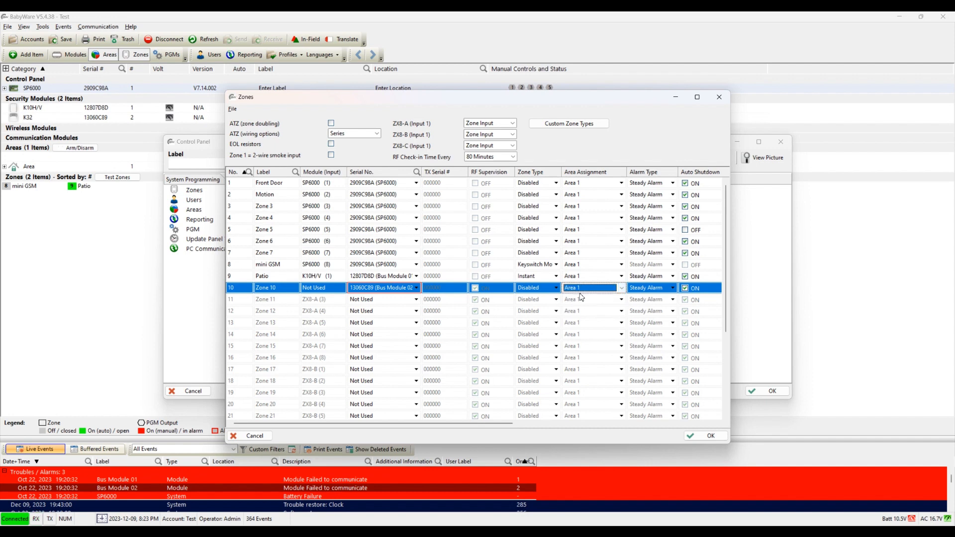
Step: Change zone 10's area from Area 1 to Both Areas, briefly picking Area 2 first
click(581, 304)
click(582, 289)
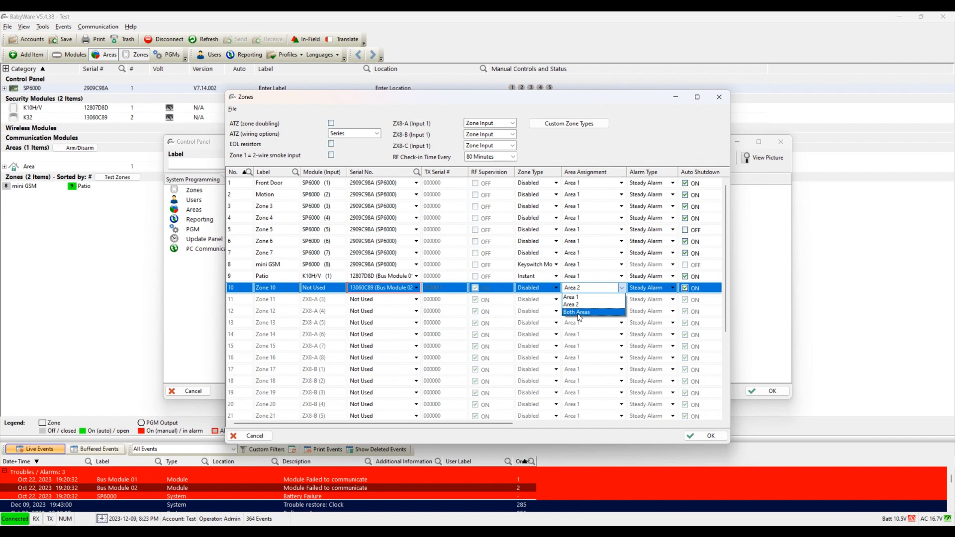
click(579, 313)
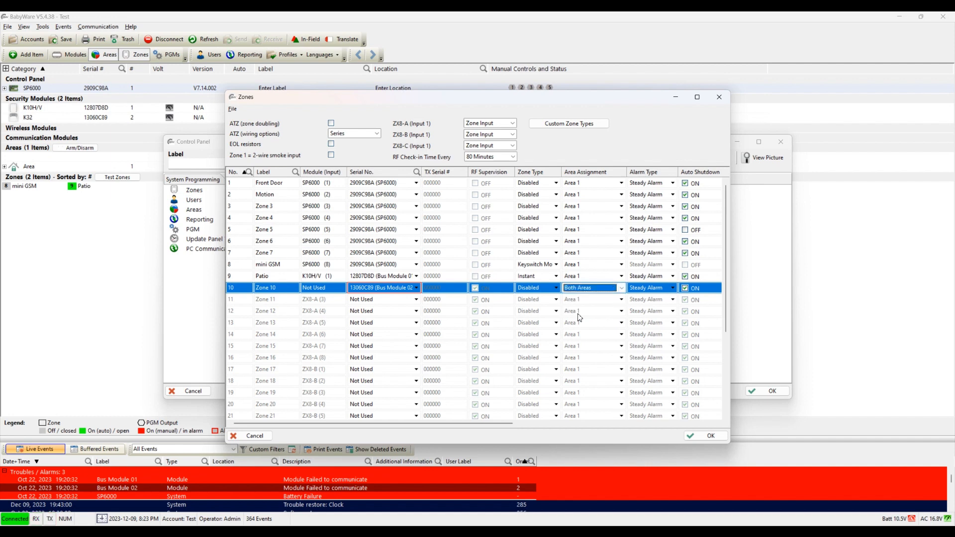
click(323, 305)
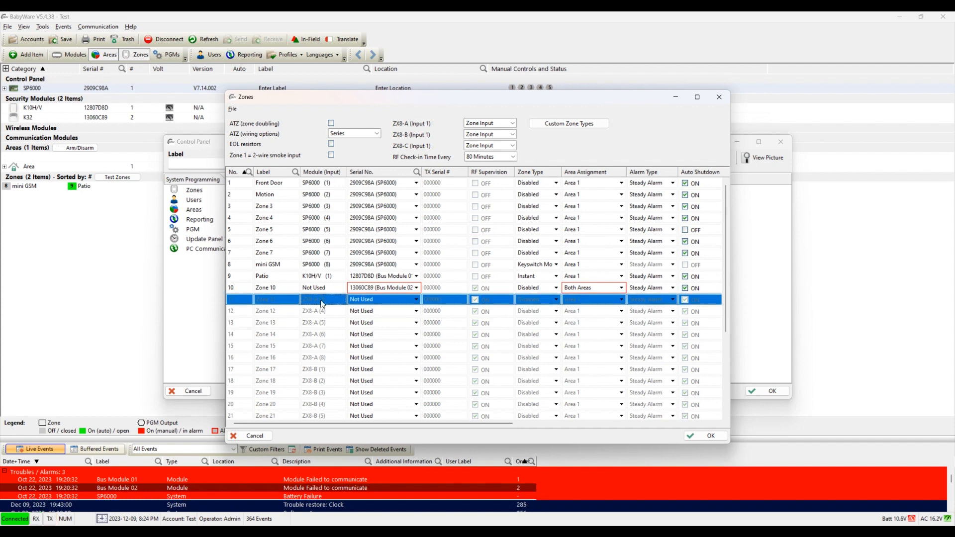
click(236, 292)
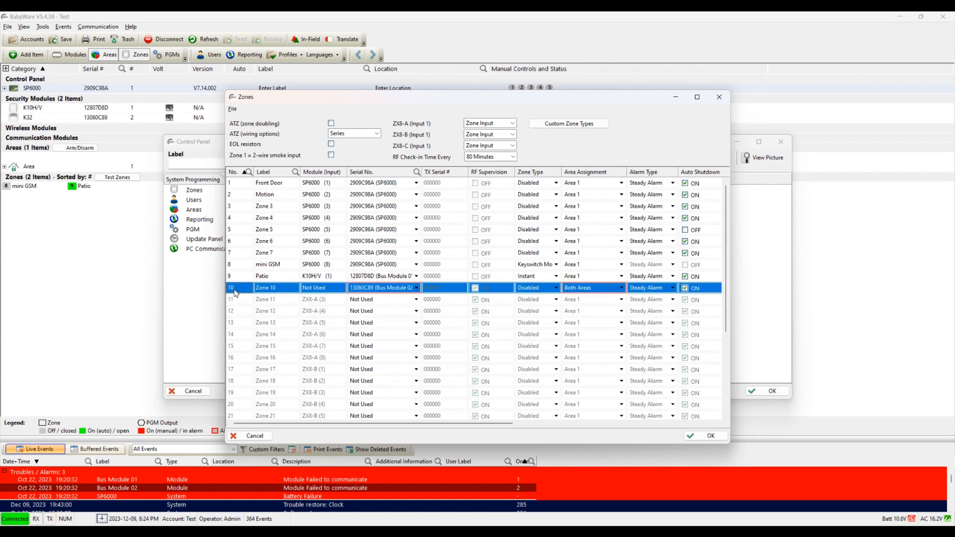
click(236, 302)
click(236, 314)
click(236, 327)
click(237, 337)
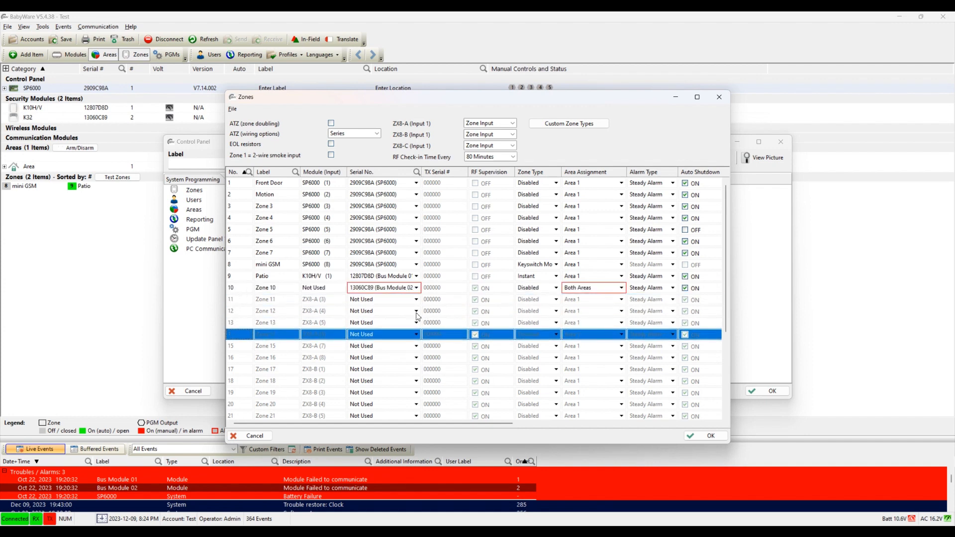
click(326, 302)
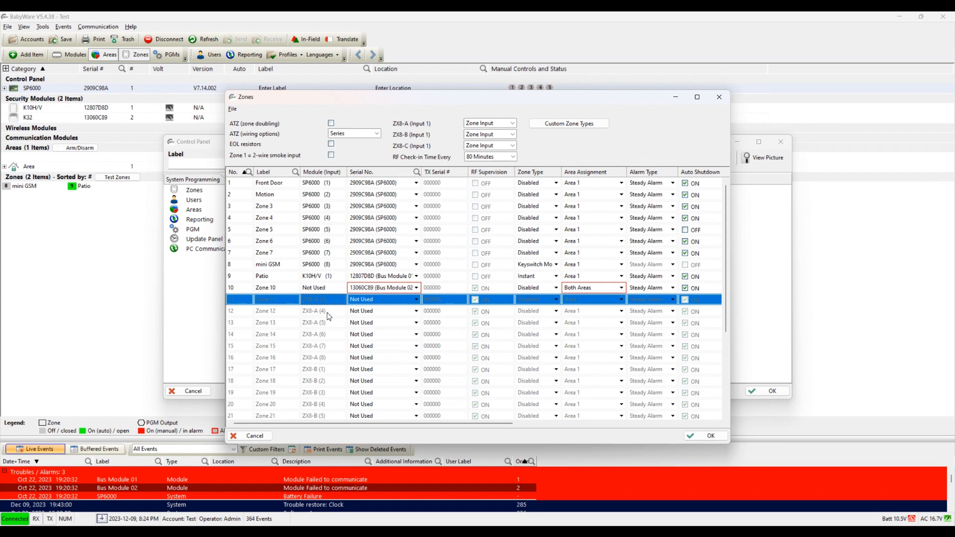
click(328, 316)
click(323, 302)
click(243, 313)
click(240, 300)
click(240, 316)
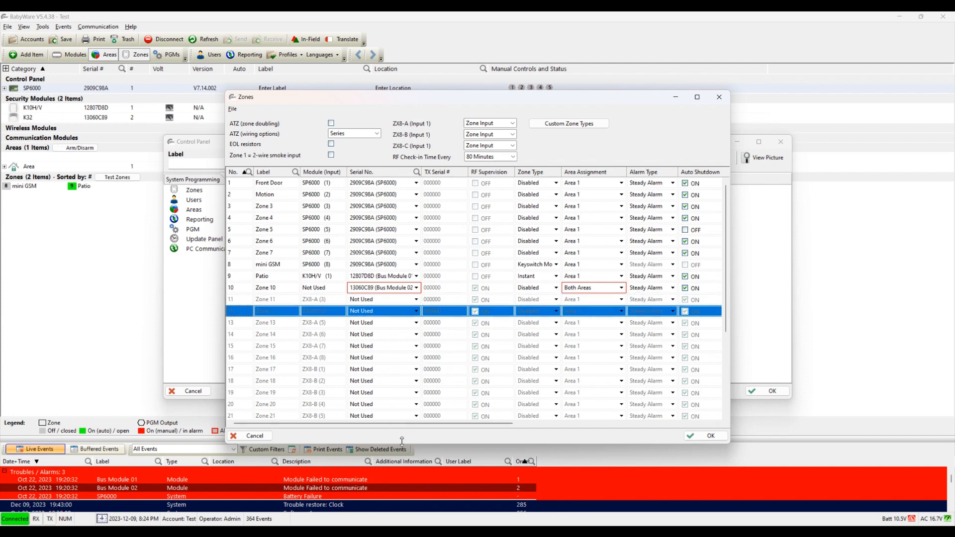
click(241, 348)
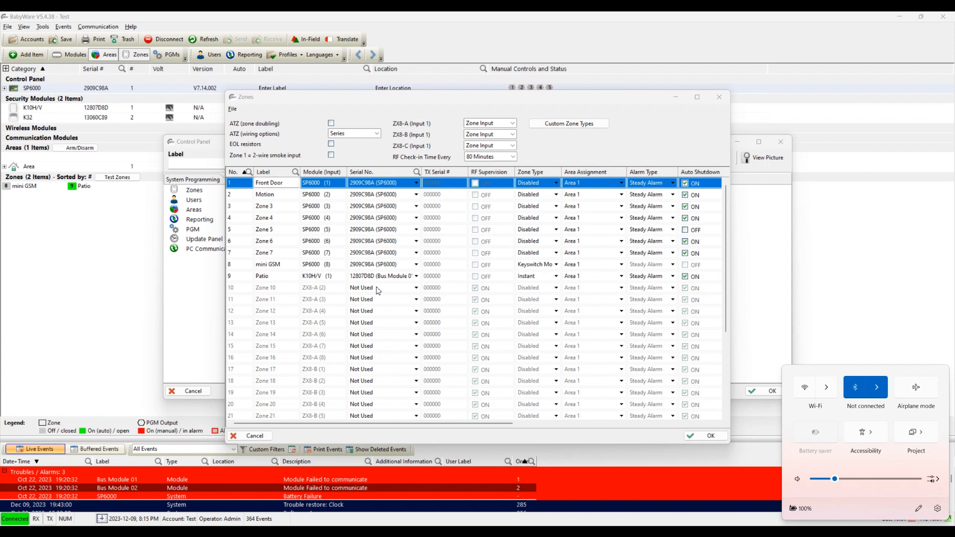
Step: Set zone 10's Serial No. to Wireless in the Zones grid
click(377, 287)
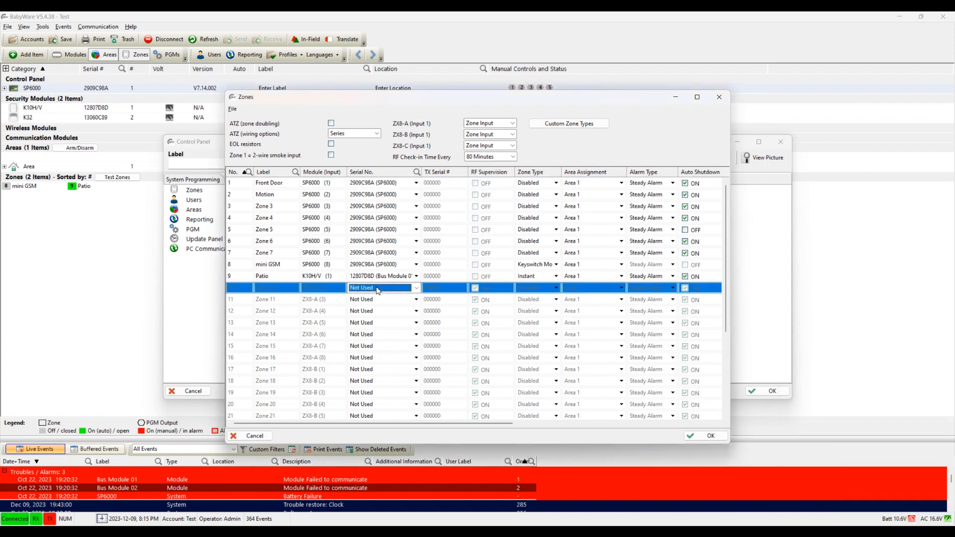
click(376, 287)
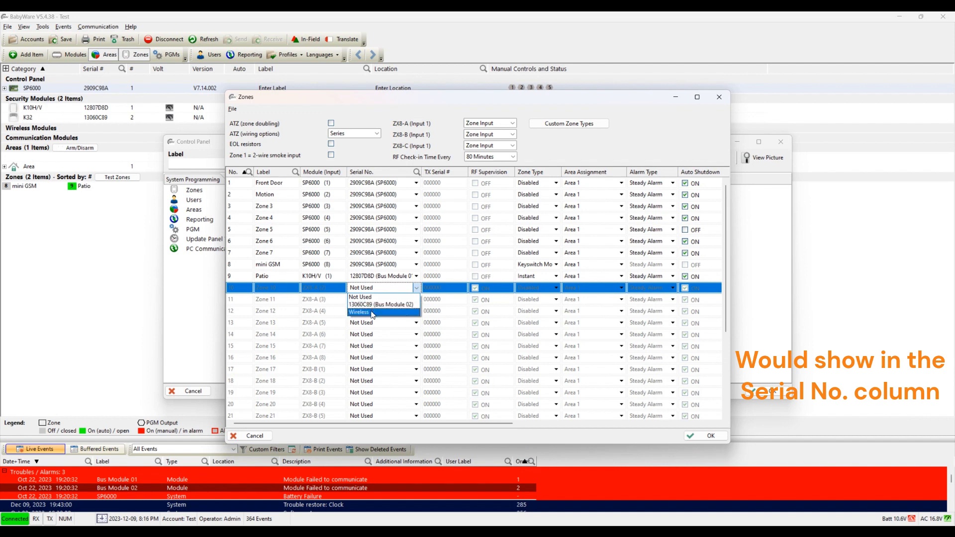
click(373, 312)
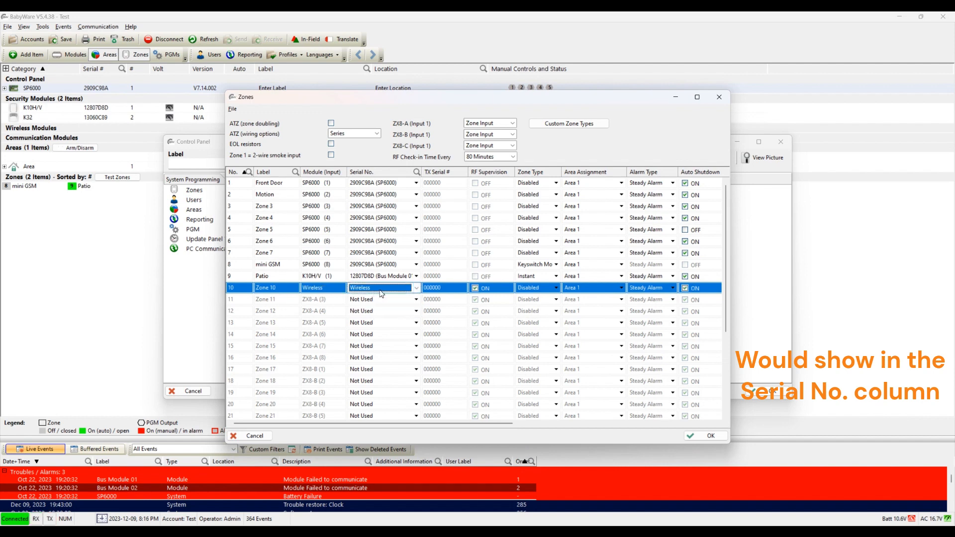
click(378, 293)
click(379, 294)
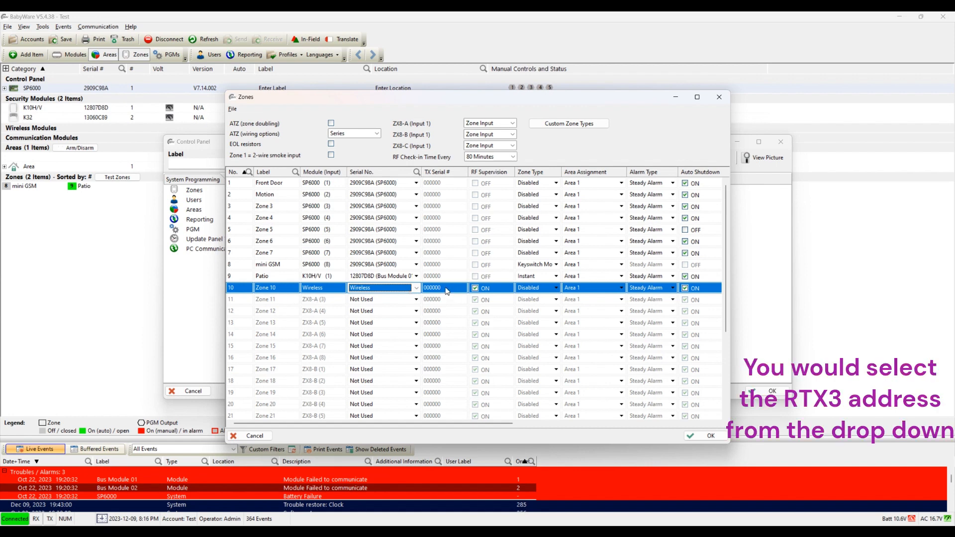
click(371, 291)
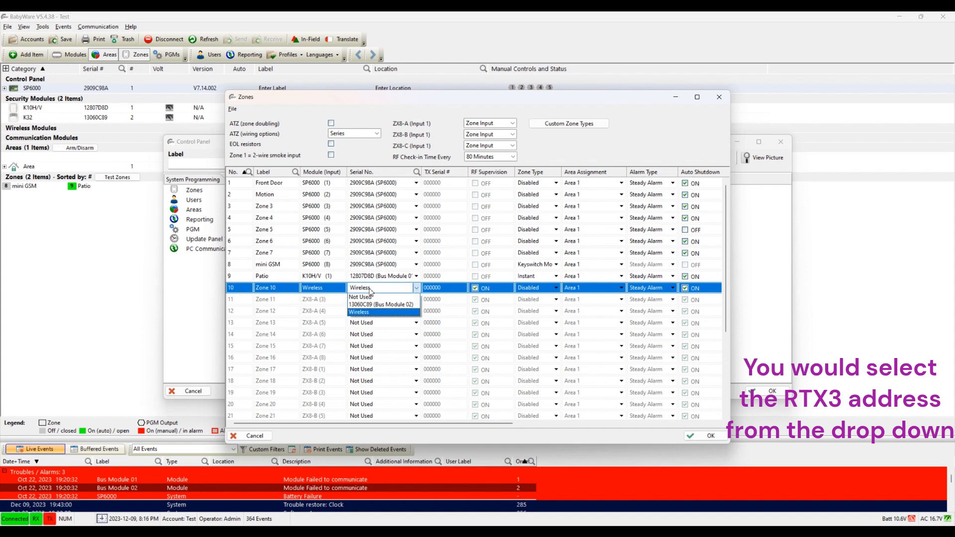
click(371, 291)
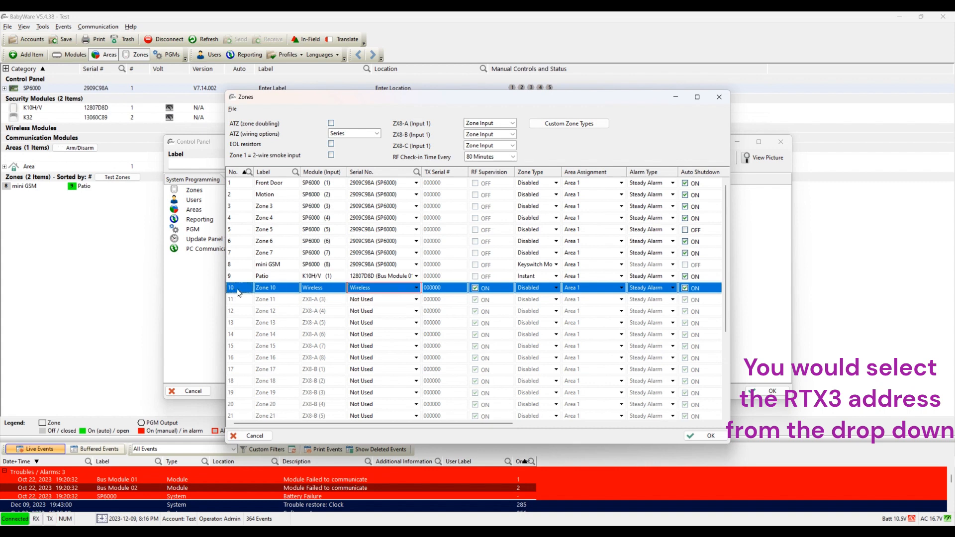
Step: Check zone 10's TX serial 000000 and leave its zone type as Disabled
click(448, 287)
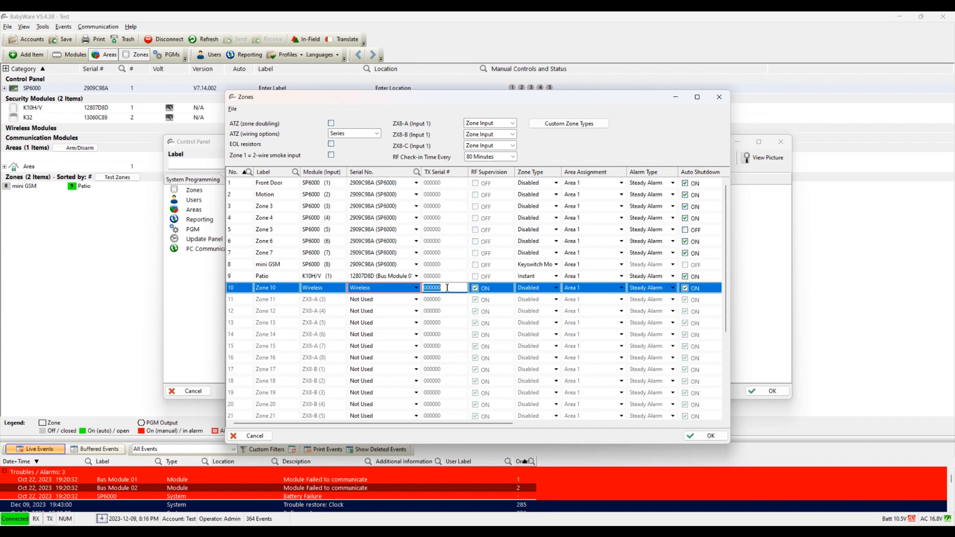
click(543, 290)
click(546, 287)
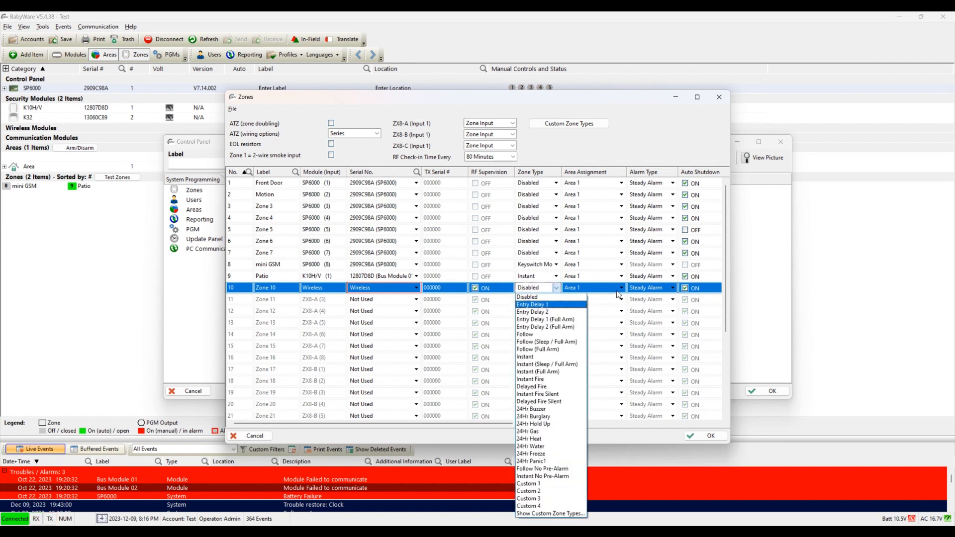
click(665, 305)
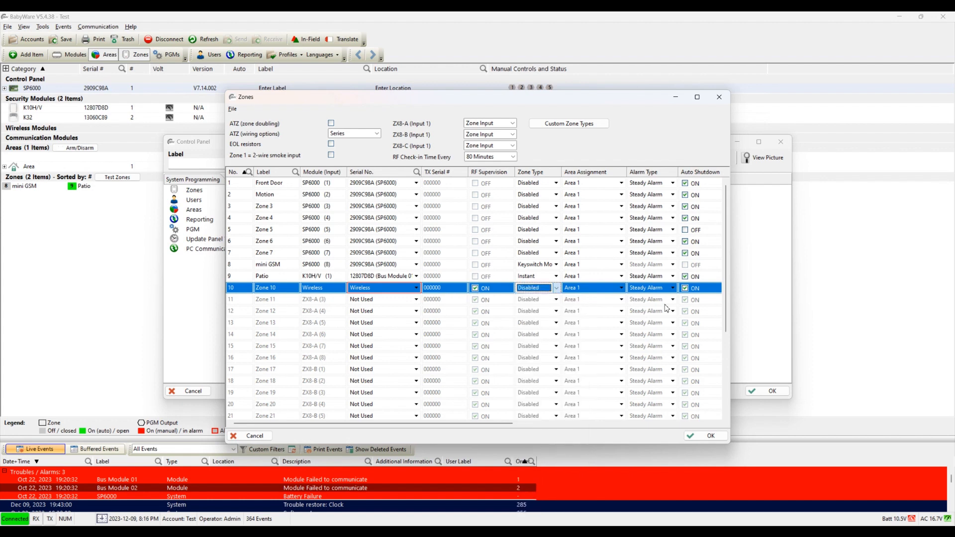
Step: Clear zone 10's Auto Shutdown, Bypass and Force checkboxes, keeping Supervision on
drag(504, 424, 642, 429)
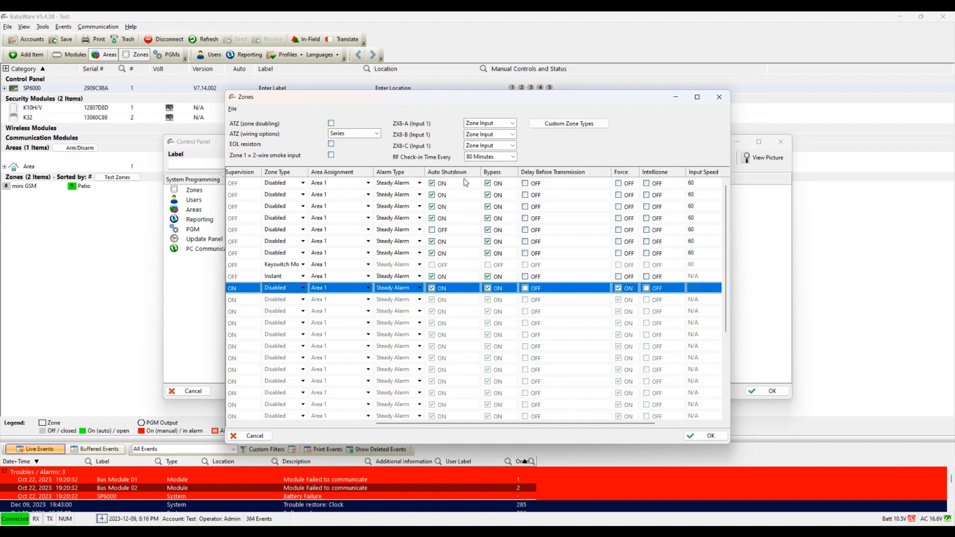
click(432, 289)
click(432, 288)
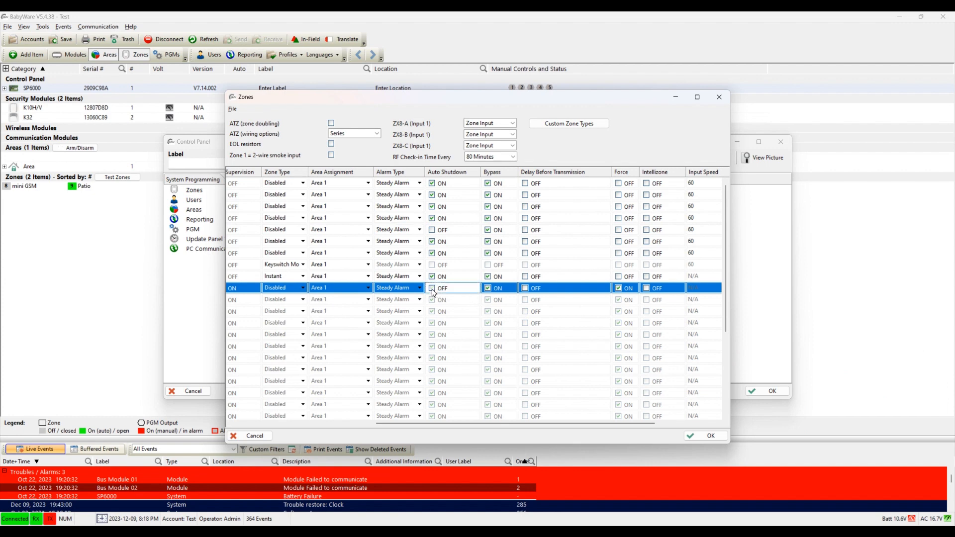
click(488, 289)
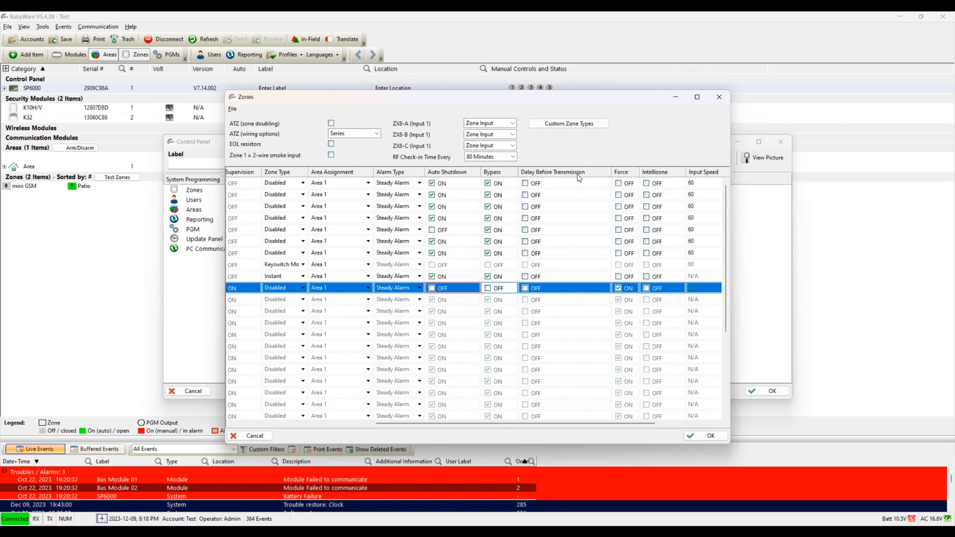
click(620, 293)
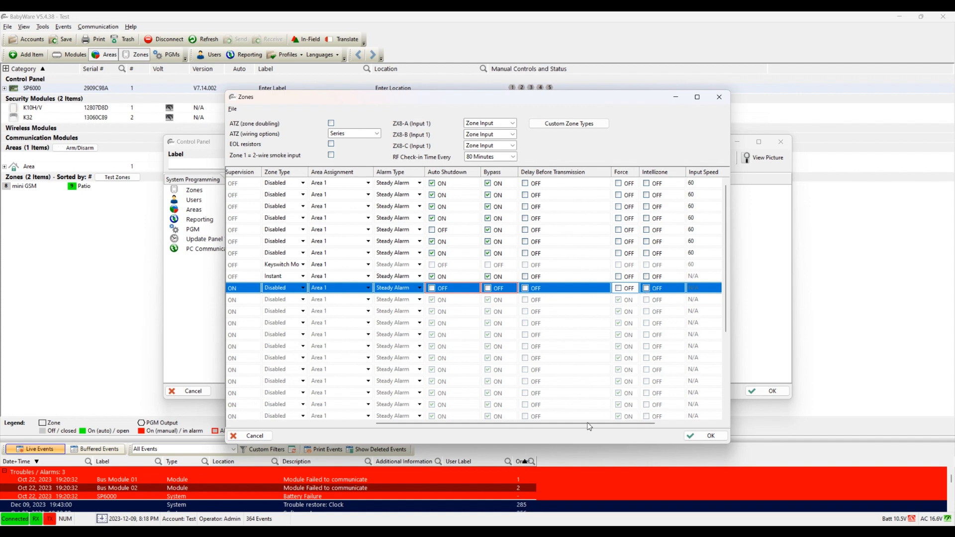
click(269, 423)
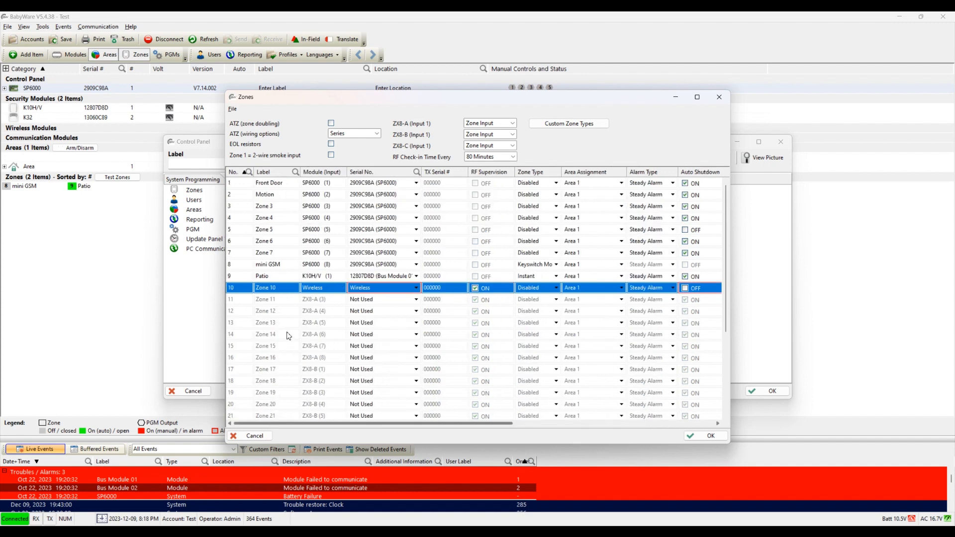
click(370, 293)
click(371, 293)
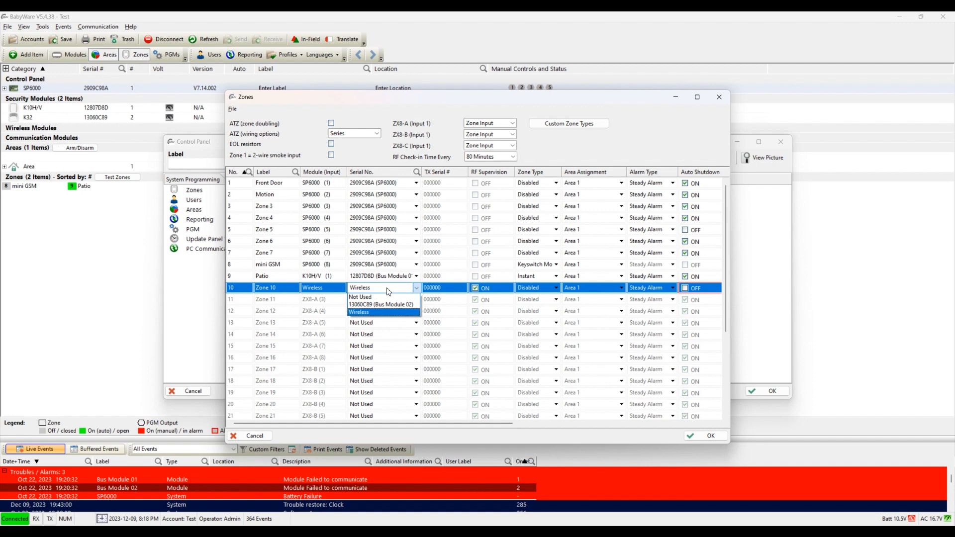
click(379, 312)
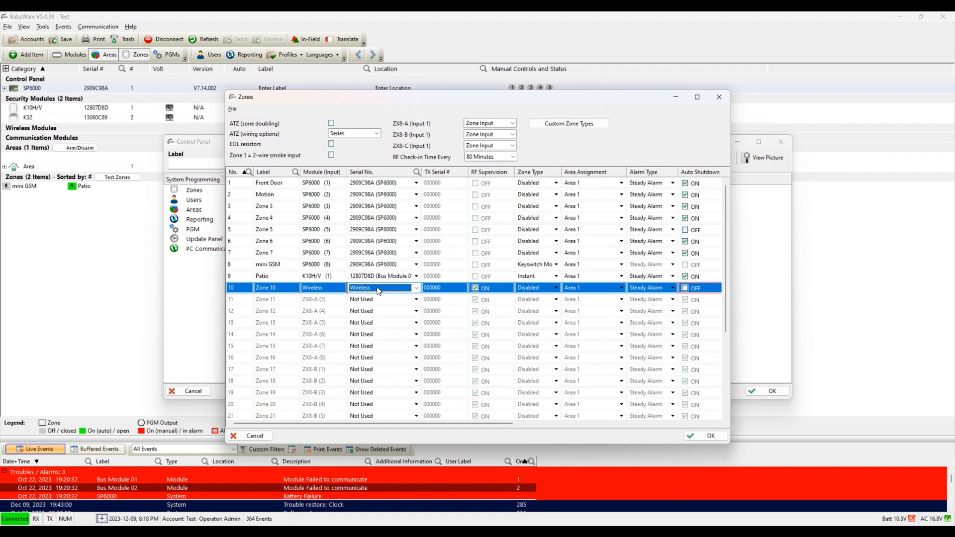
click(282, 287)
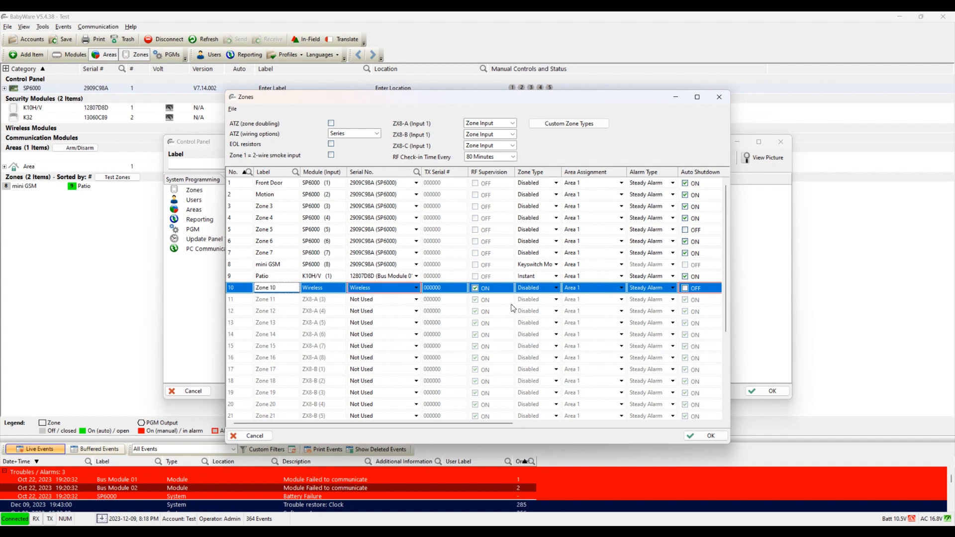
click(454, 292)
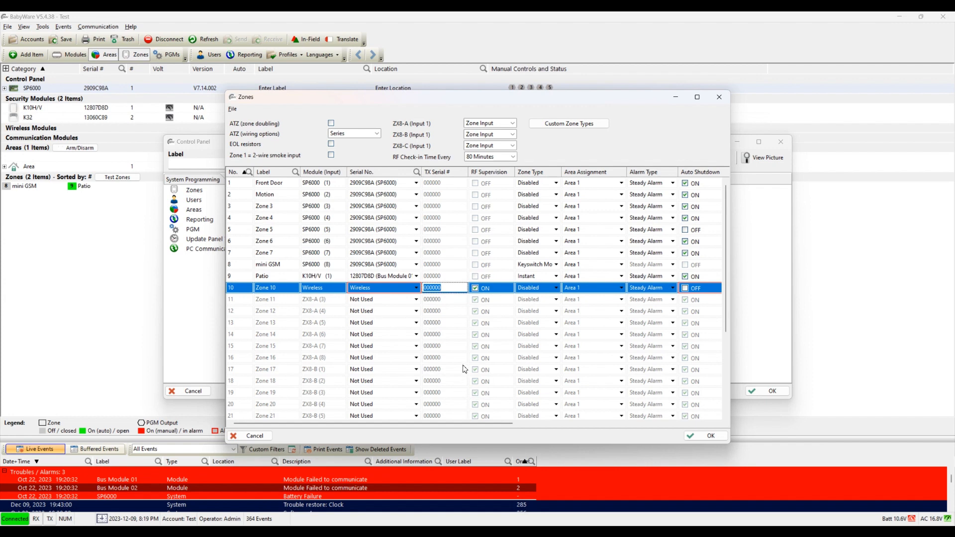
Step: Set the Serial No. of zones 11 and 12 to Wireless
click(381, 302)
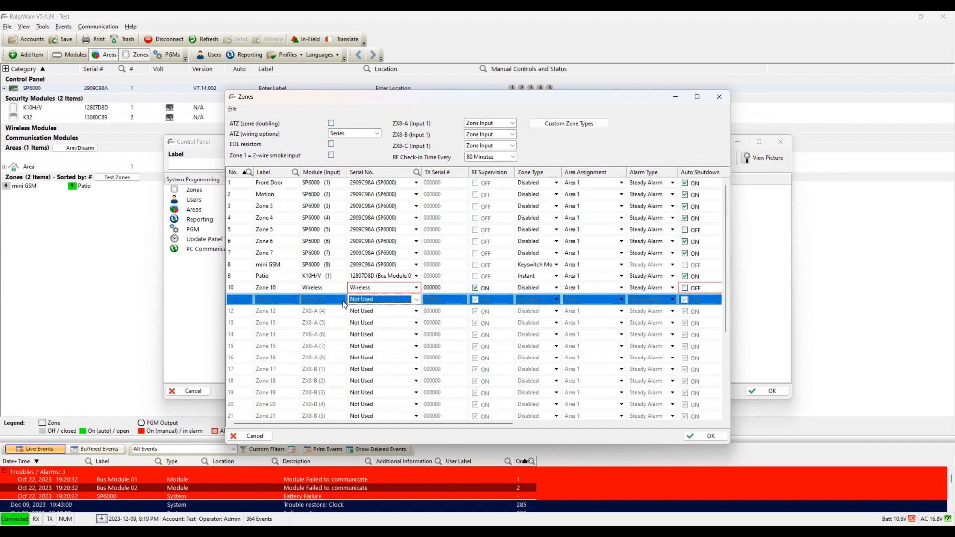
click(361, 301)
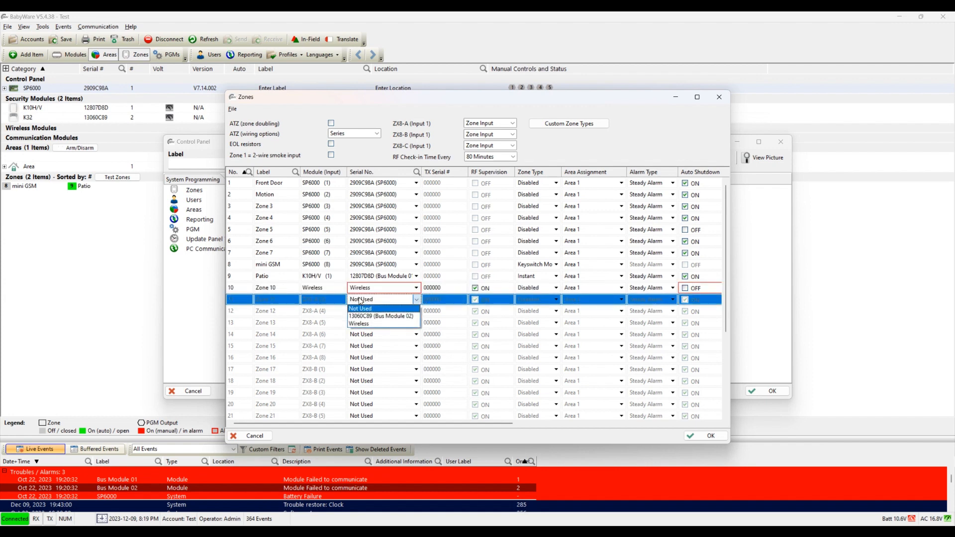
click(378, 324)
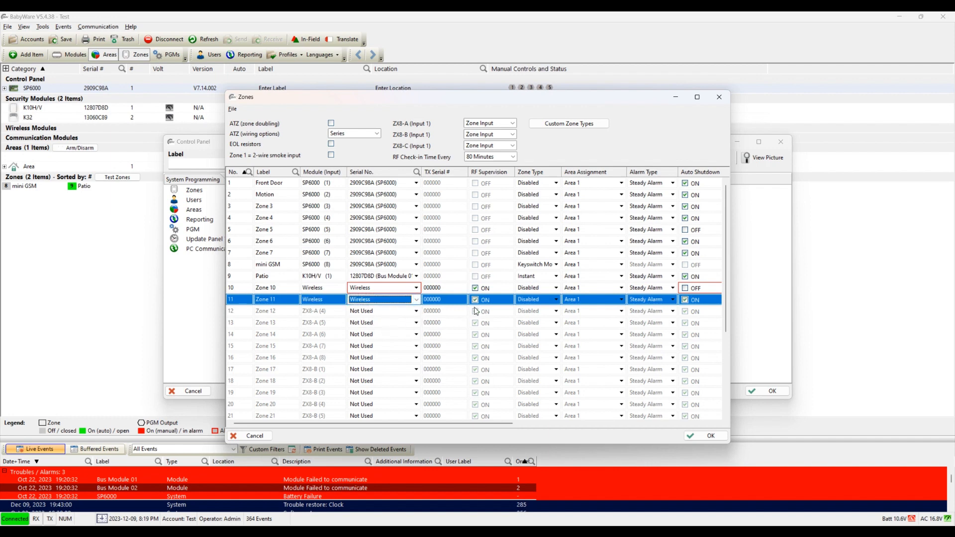
click(369, 312)
click(367, 313)
click(366, 314)
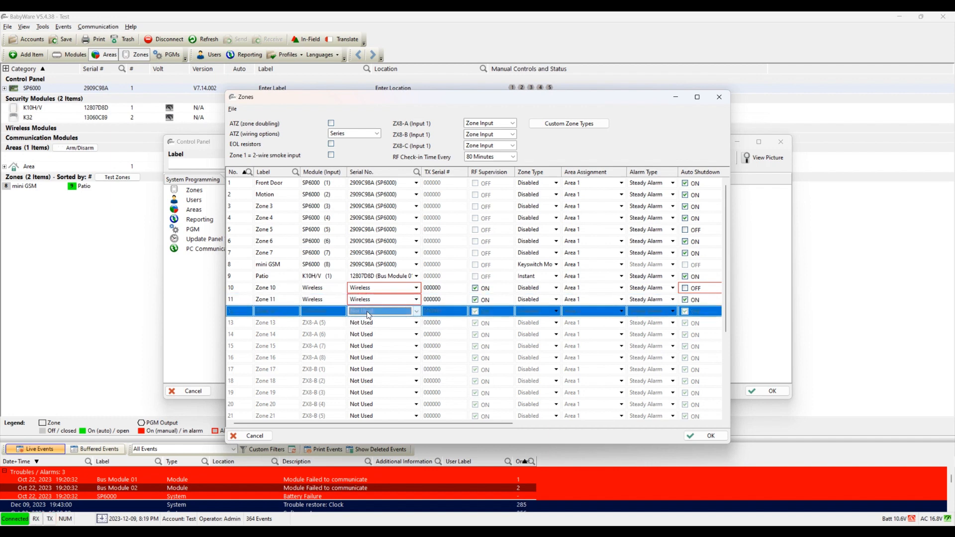
click(367, 314)
click(369, 338)
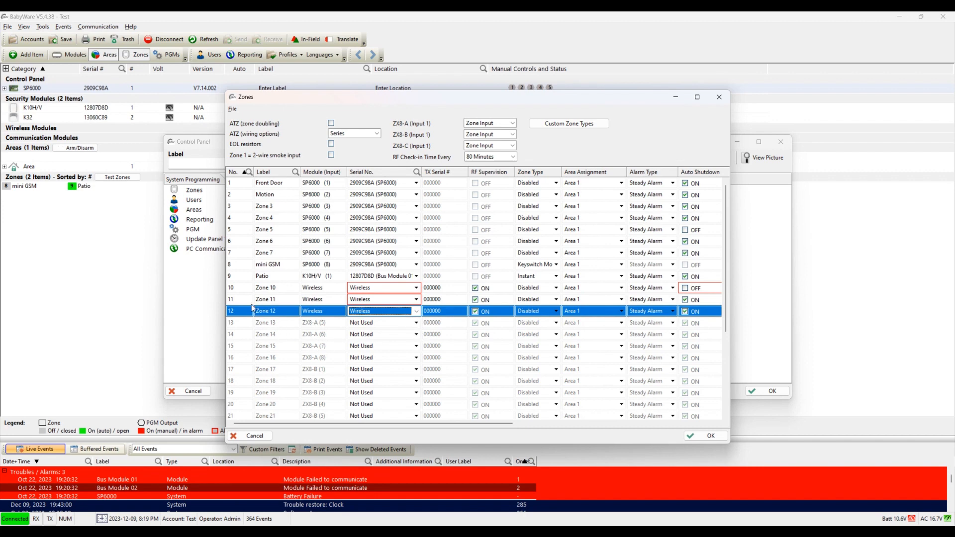
Step: Review rows 10–12, each now Wireless with TX serial 000000 and RF Supervision on
click(239, 292)
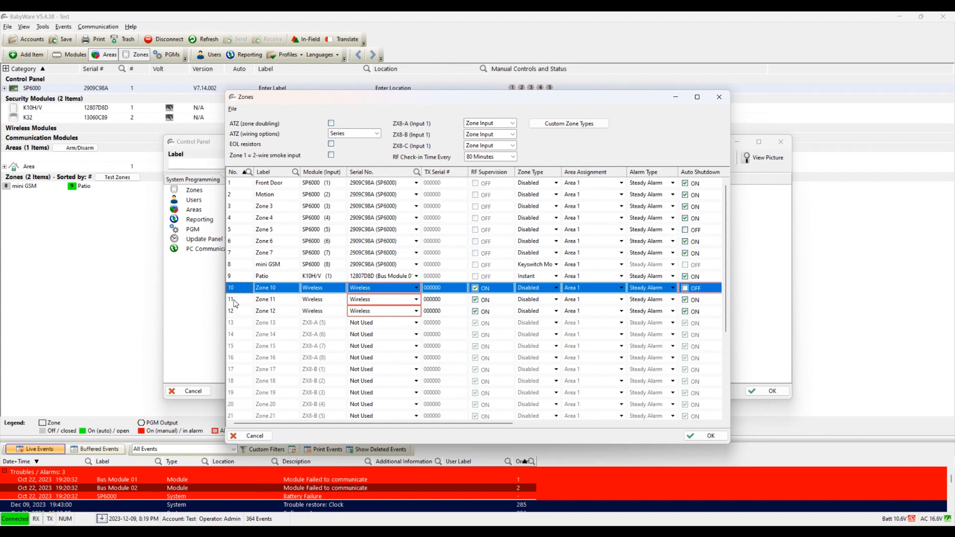
click(234, 301)
click(235, 314)
click(234, 292)
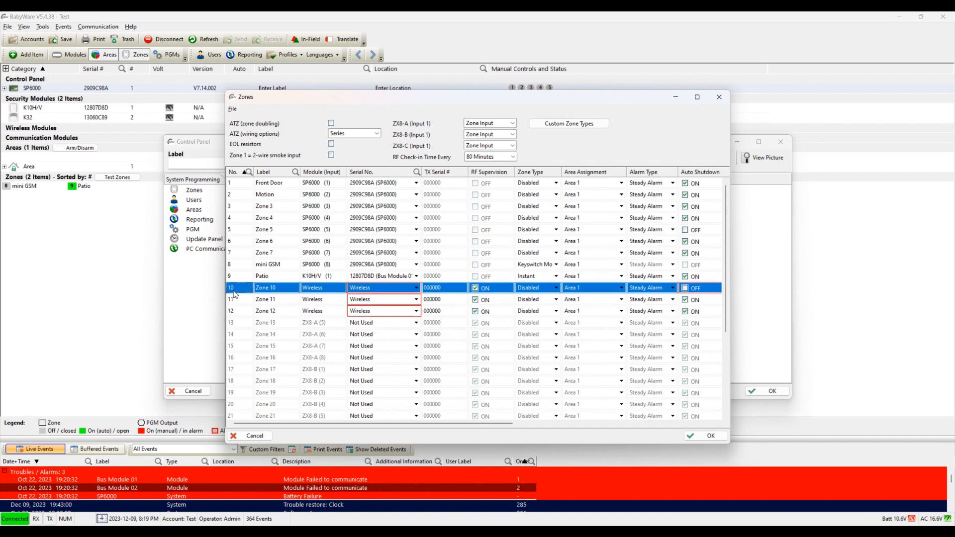